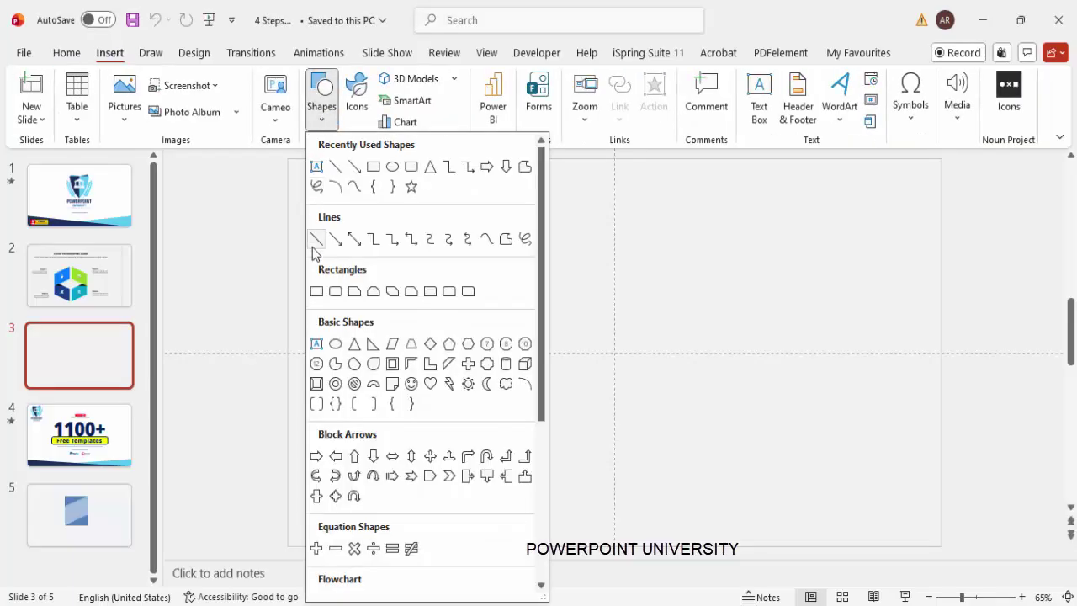
- Draw a rectangle and size it 3.5" tall by 3" wide
{"action": "left_click", "coordinate": [317, 292]}
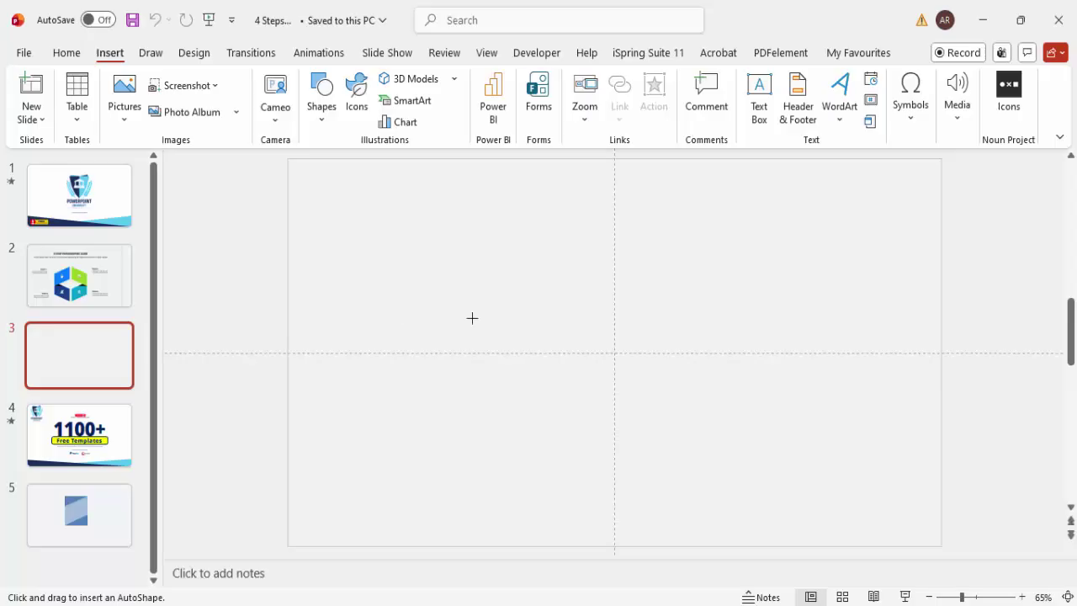
{"action": "left_click", "coordinate": [569, 331]}
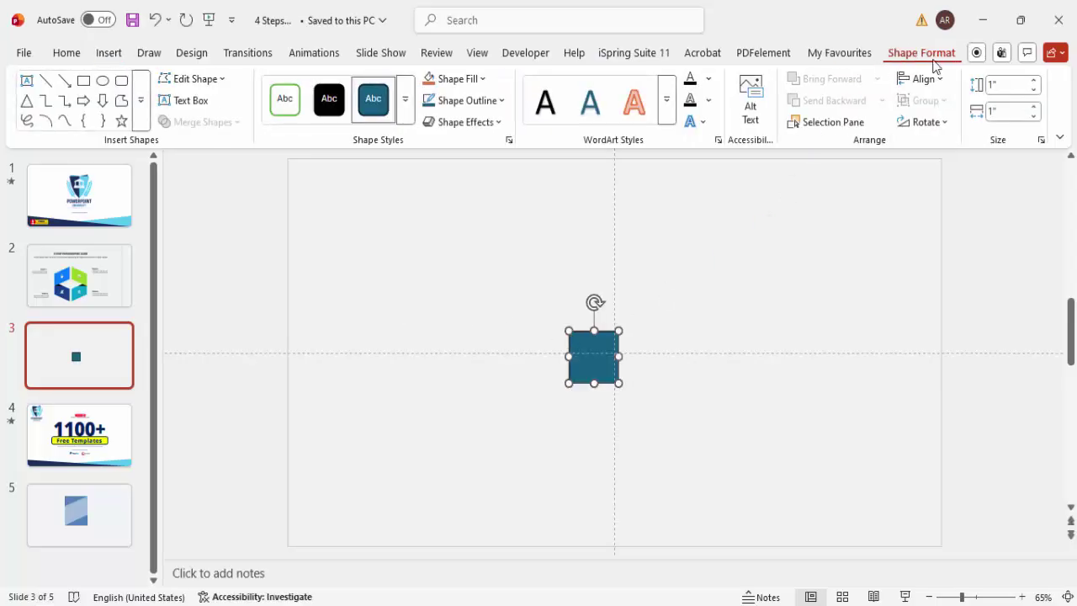
{"action": "left_click", "coordinate": [1008, 84]}
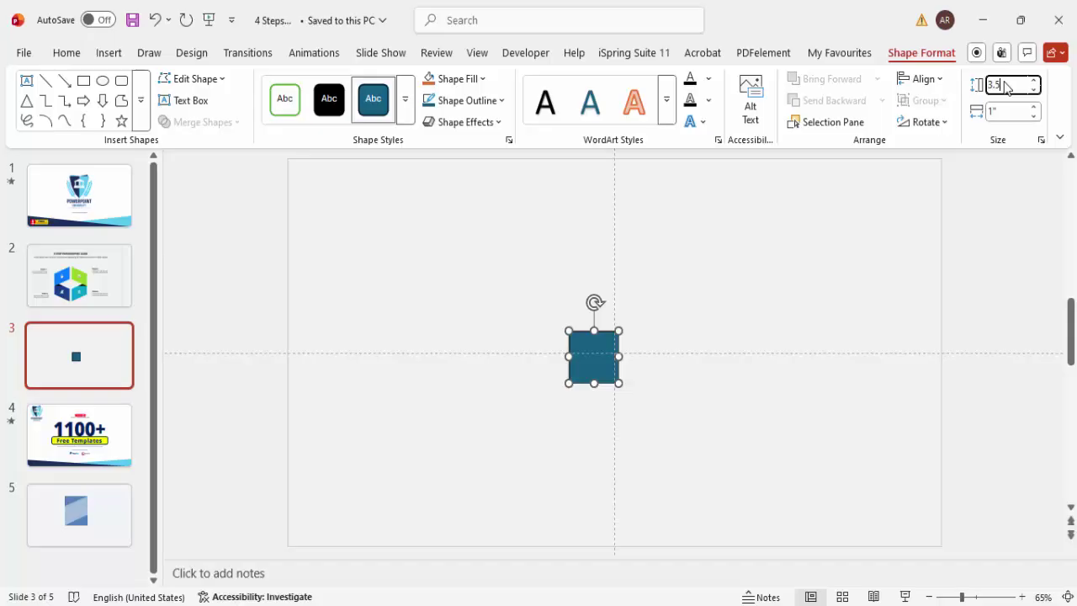
{"action": "left_click", "coordinate": [1008, 110]}
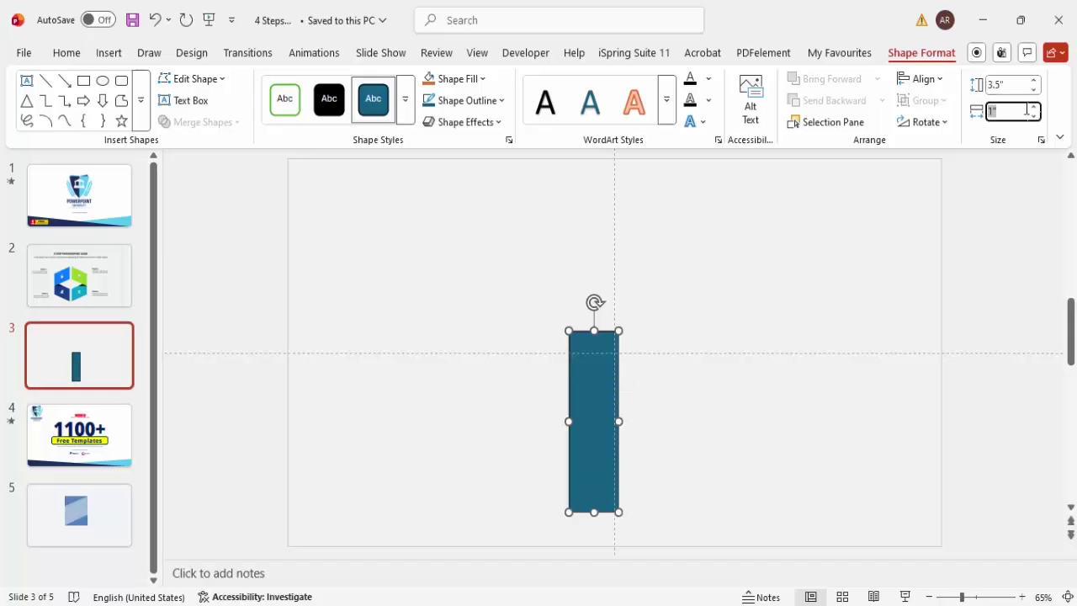
{"action": "type", "text": "3"}
{"action": "key", "text": "Return"}
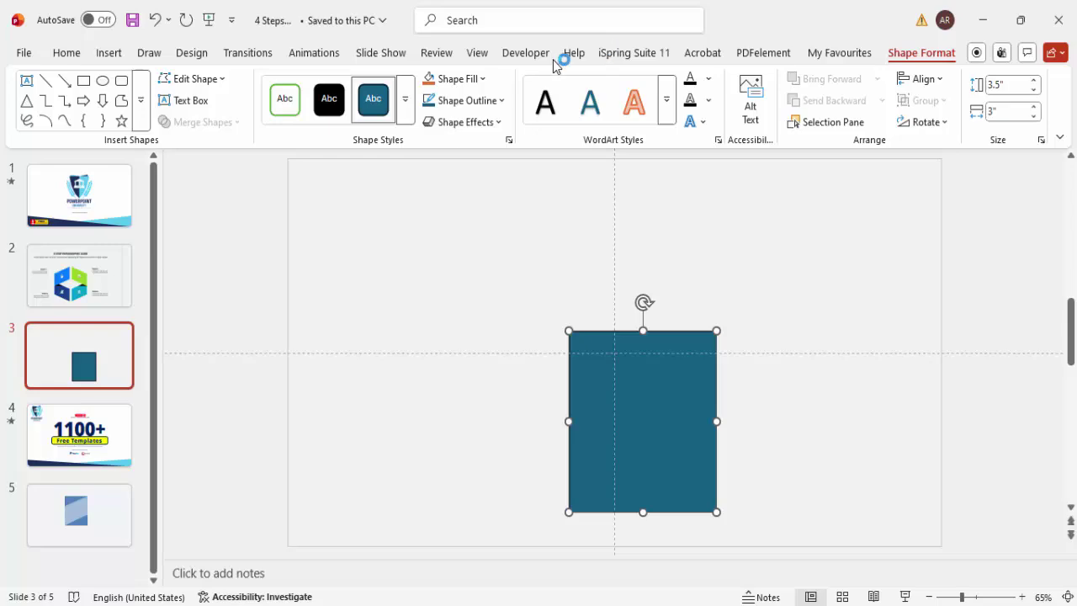
- Remove the rectangle's outline and centre it on the slide guides
{"action": "left_click", "coordinate": [486, 101]}
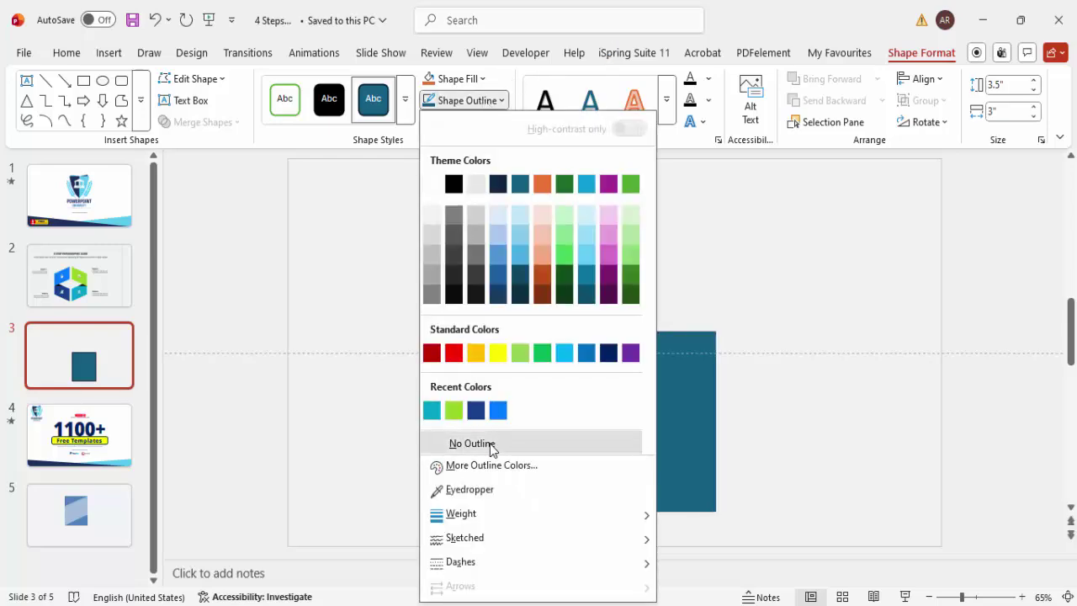
{"action": "left_click", "coordinate": [459, 444]}
{"action": "left_click_drag", "start_coordinate": [643, 398], "coordinate": [614, 339]}
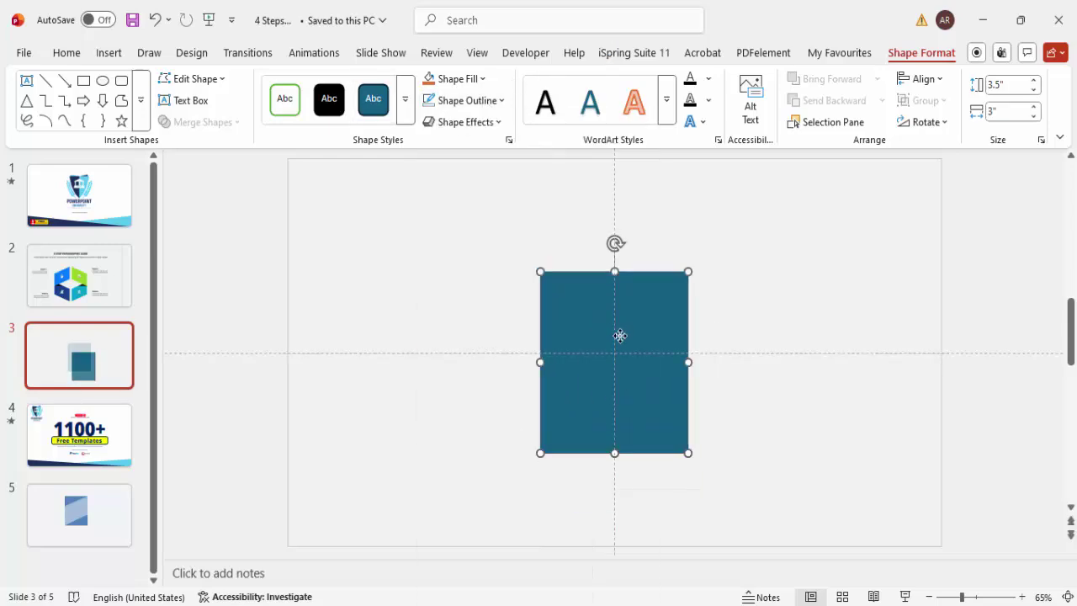
{"action": "left_click", "coordinate": [117, 55]}
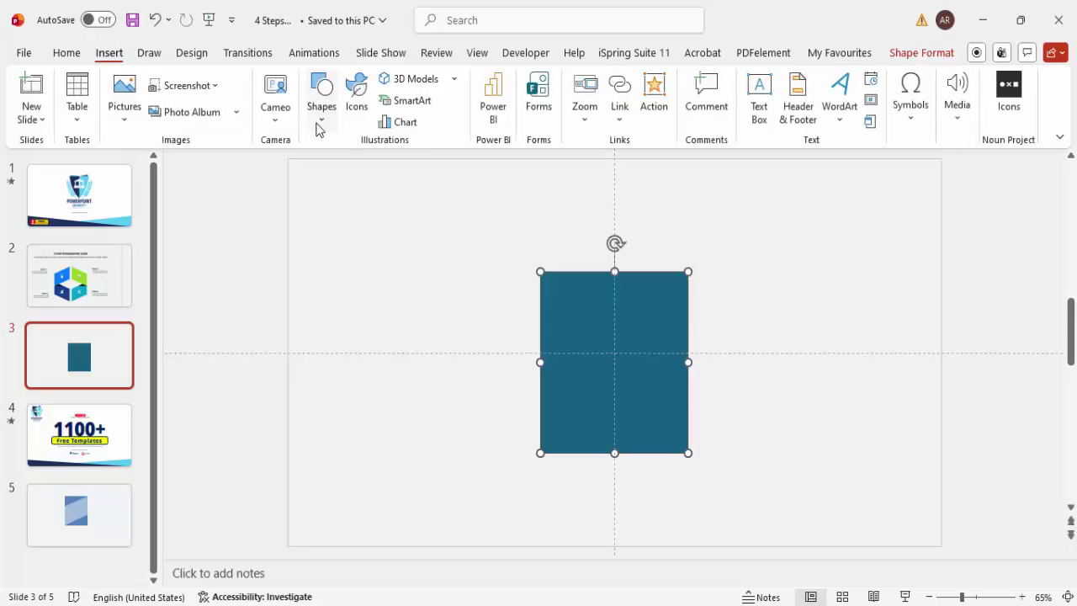
- Draw a light-blue right triangle at the rectangle's top edge
{"action": "left_click", "coordinate": [319, 118]}
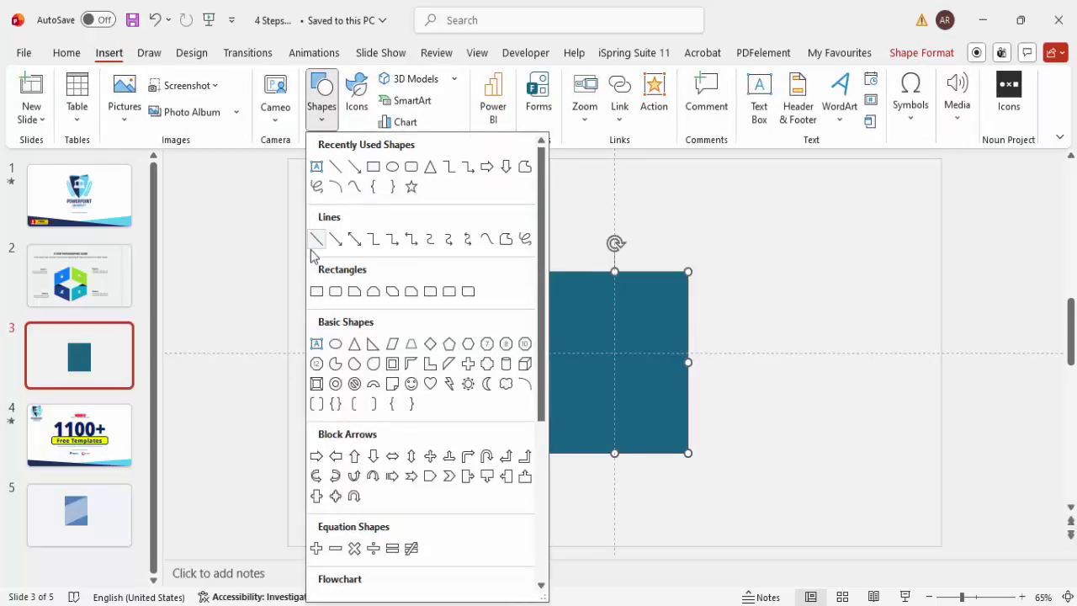
{"action": "left_click", "coordinate": [373, 344]}
{"action": "left_click_drag", "start_coordinate": [542, 246], "coordinate": [658, 309]}
{"action": "left_click", "coordinate": [452, 80]}
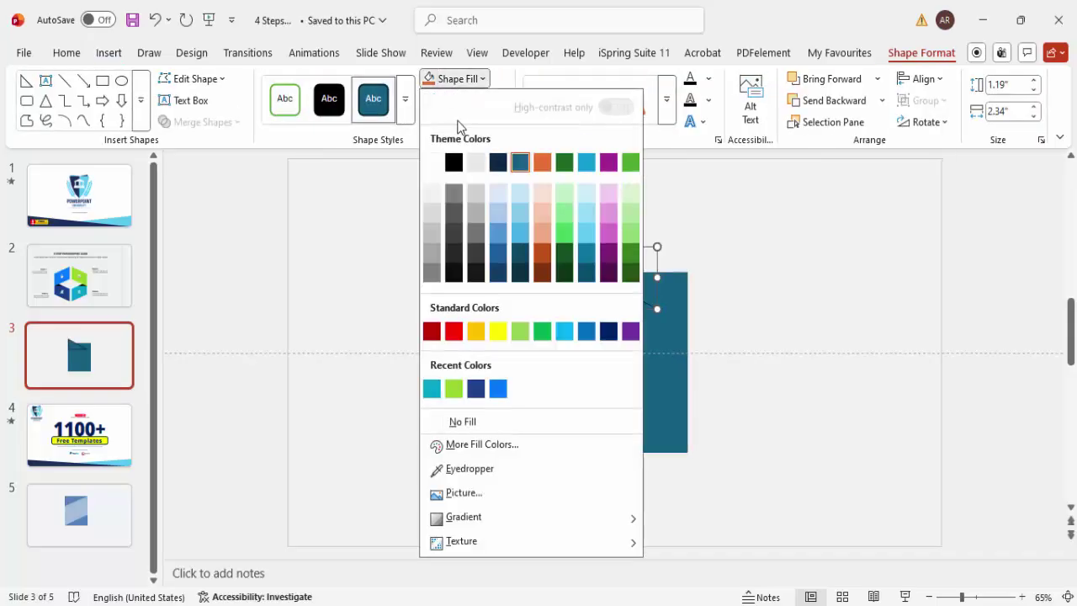
{"action": "left_click", "coordinate": [497, 223]}
{"action": "left_click", "coordinate": [434, 102]}
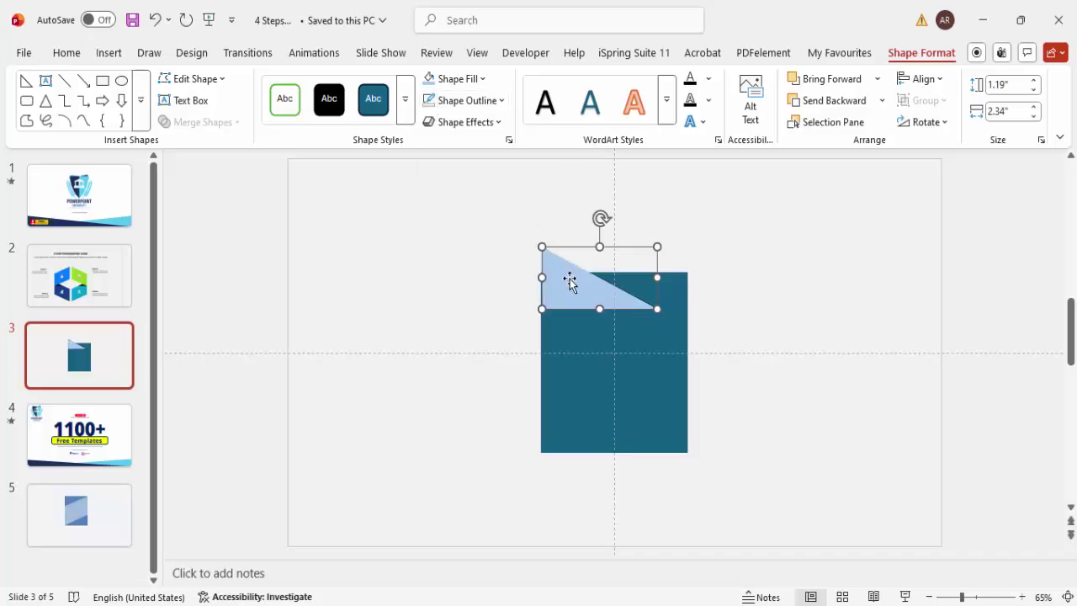
{"action": "mouse_move", "coordinate": [570, 286]}
{"action": "left_mouse_down"}
{"action": "mouse_move", "coordinate": [575, 315]}
{"action": "mouse_move", "coordinate": [571, 306]}
{"action": "left_mouse_up"}
- Flip the triangle vertically and stretch it across the rectangle's top-left corner to the right edge
{"action": "left_click", "coordinate": [923, 122]}
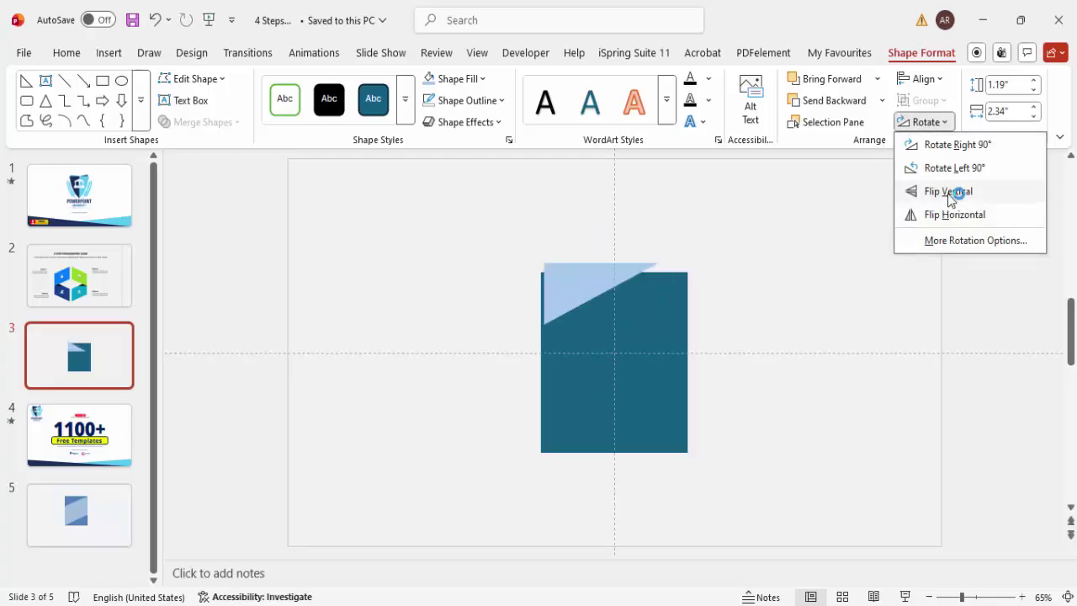
{"action": "left_click", "coordinate": [949, 192]}
{"action": "left_click_drag", "start_coordinate": [565, 300], "coordinate": [575, 308]}
{"action": "left_click_drag", "start_coordinate": [655, 301], "coordinate": [685, 300]}
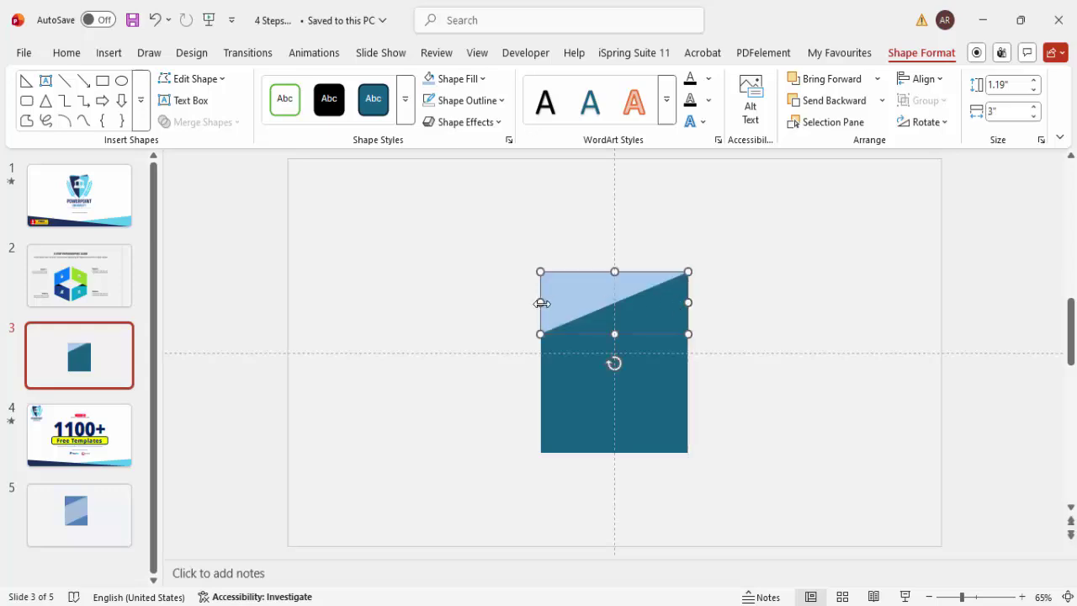
- Copy the triangle to the rectangle's bottom and flip it horizontally and vertically
{"action": "left_click_drag", "start_coordinate": [541, 301], "coordinate": [601, 418]}
{"action": "left_click", "coordinate": [924, 123]}
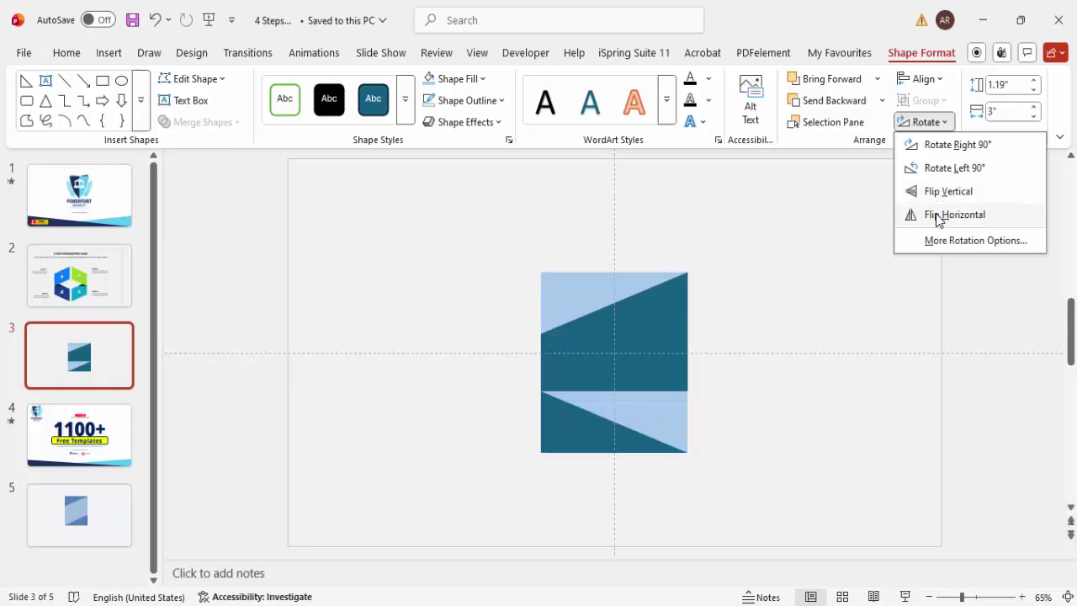
{"action": "left_click", "coordinate": [938, 218]}
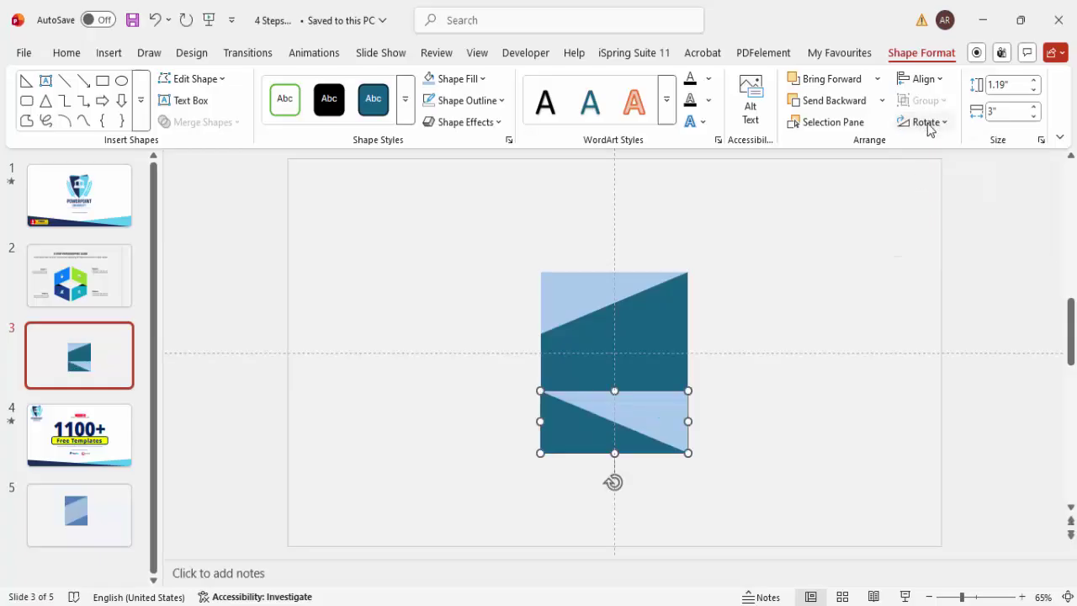
{"action": "left_click", "coordinate": [928, 123]}
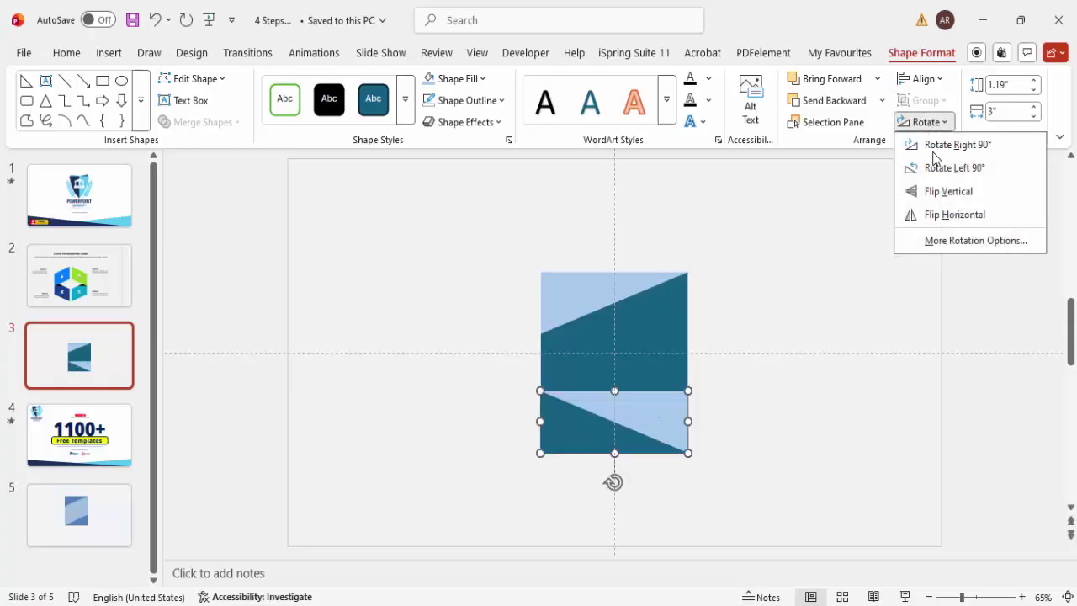
{"action": "left_click", "coordinate": [948, 193]}
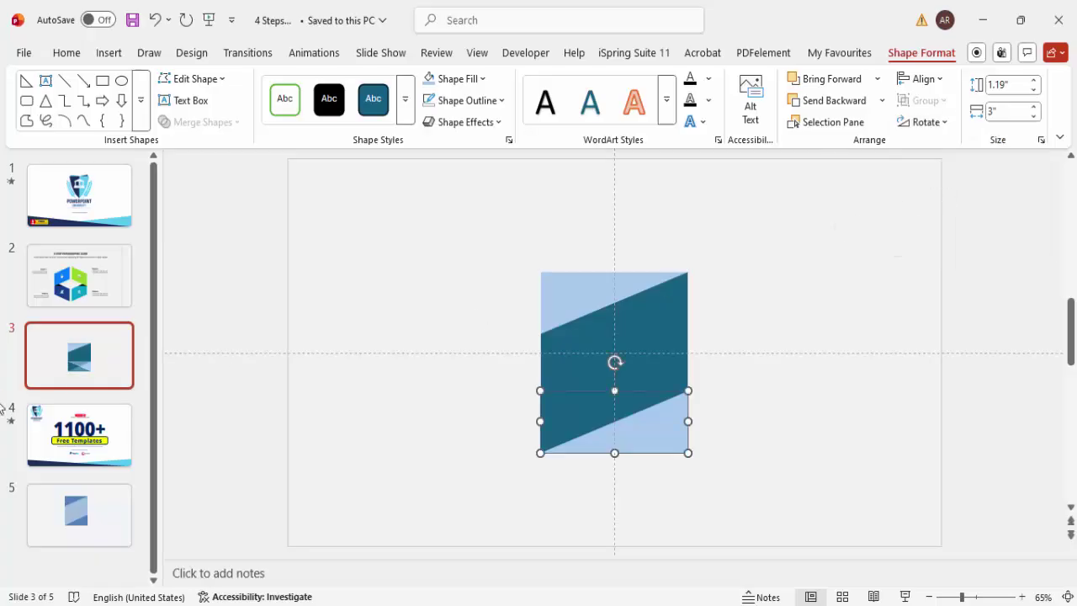
- Select the rectangle and both triangles, Merge Shapes > Subtract, then move the parallelogram left to the centre guide
{"action": "left_click", "coordinate": [775, 311]}
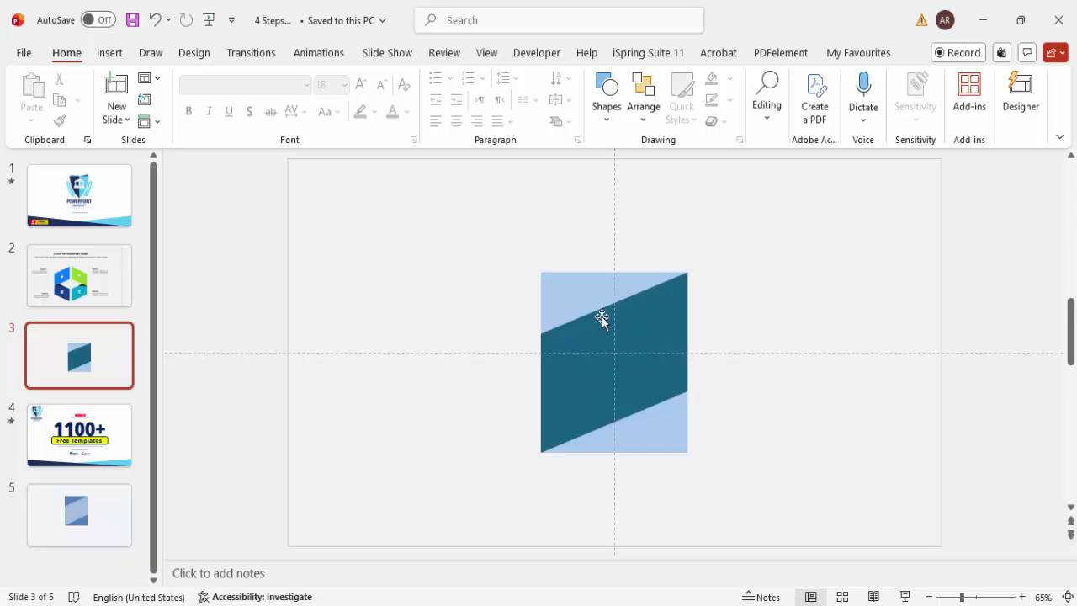
{"action": "left_click", "coordinate": [647, 362]}
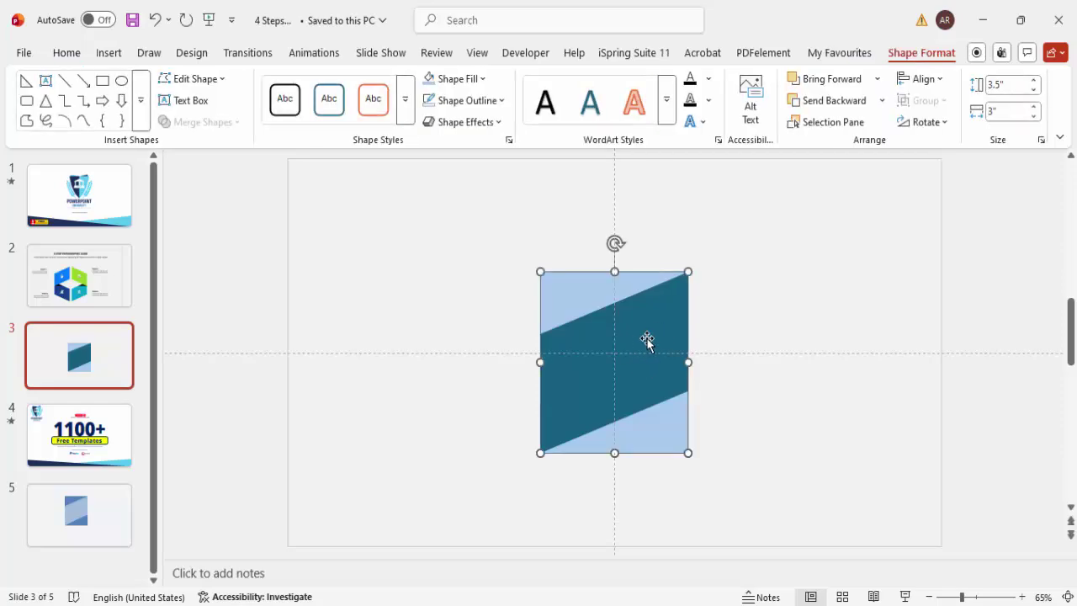
{"action": "left_click", "coordinate": [585, 324], "text": "shift"}
{"action": "left_click", "coordinate": [662, 432], "text": "shift"}
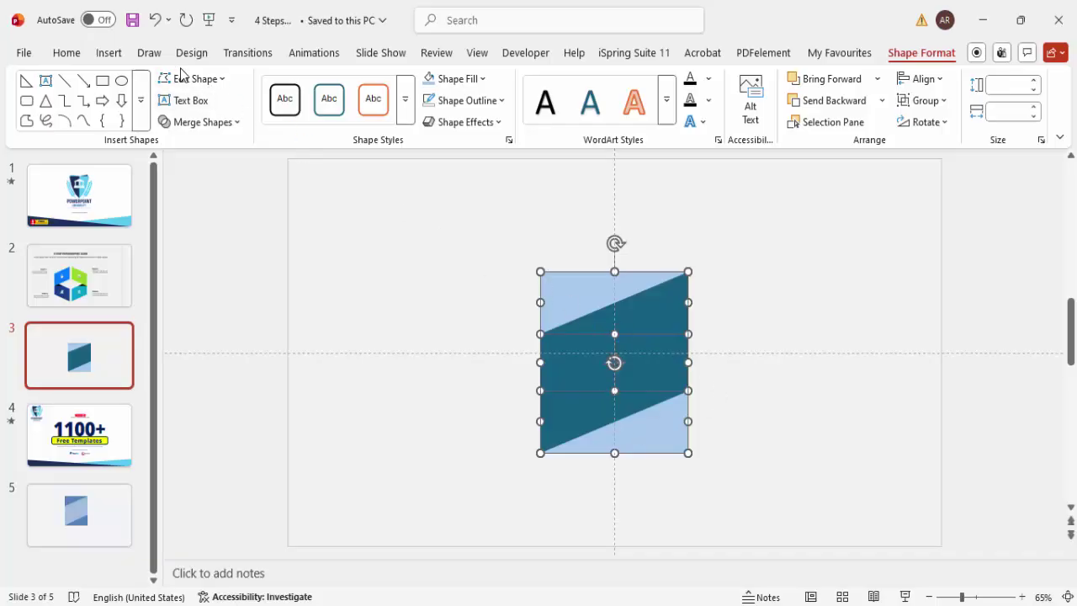
{"action": "left_click", "coordinate": [210, 127]}
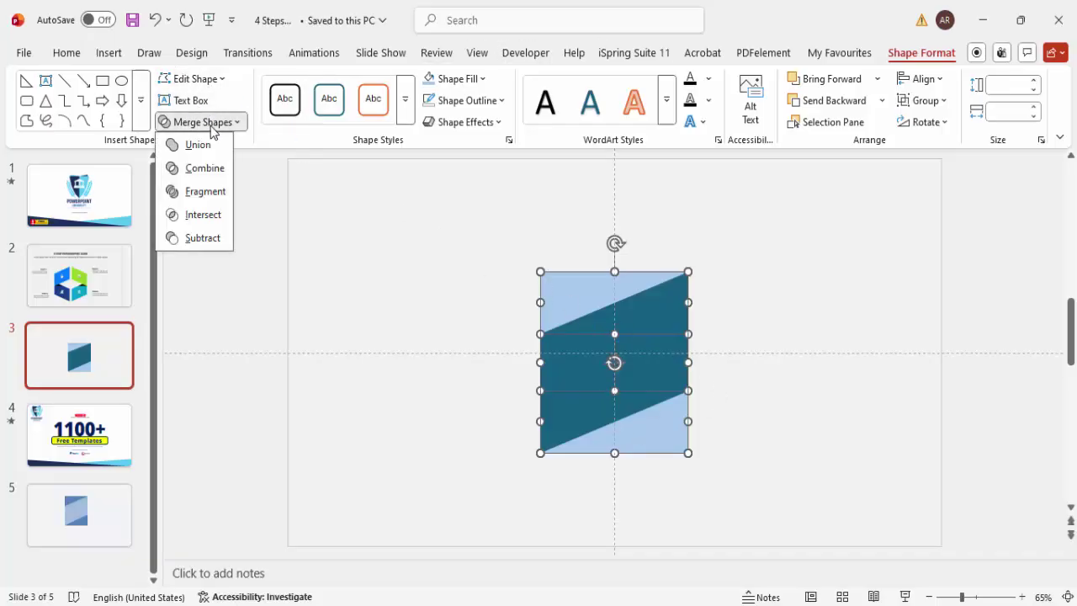
{"action": "left_click", "coordinate": [203, 239]}
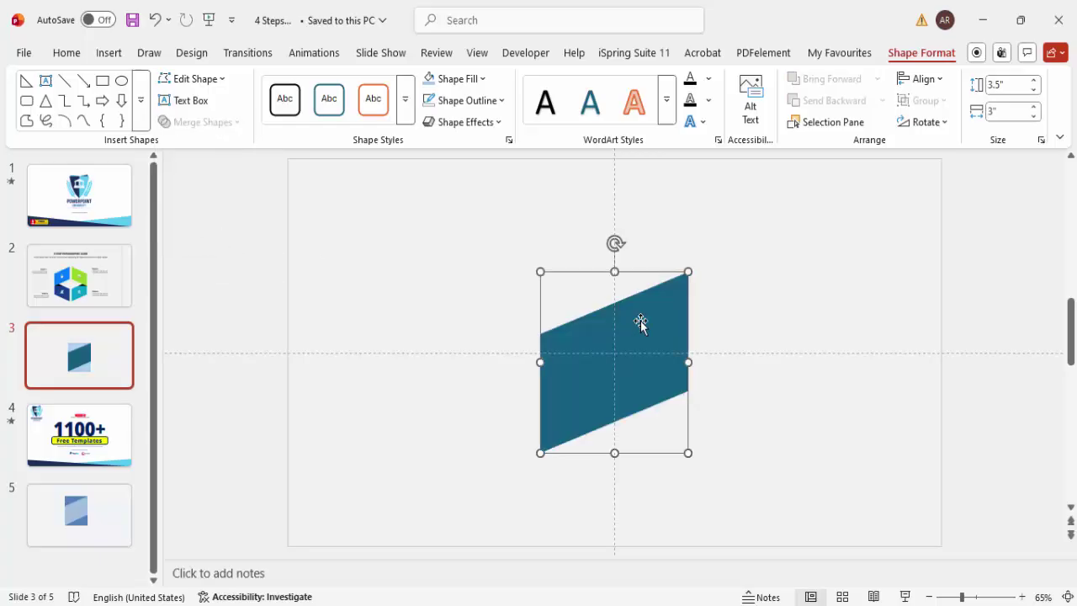
{"action": "left_click_drag", "start_coordinate": [645, 349], "coordinate": [572, 312]}
- Fill the parallelogram blue and nudge it slightly down
{"action": "left_click", "coordinate": [480, 81]}
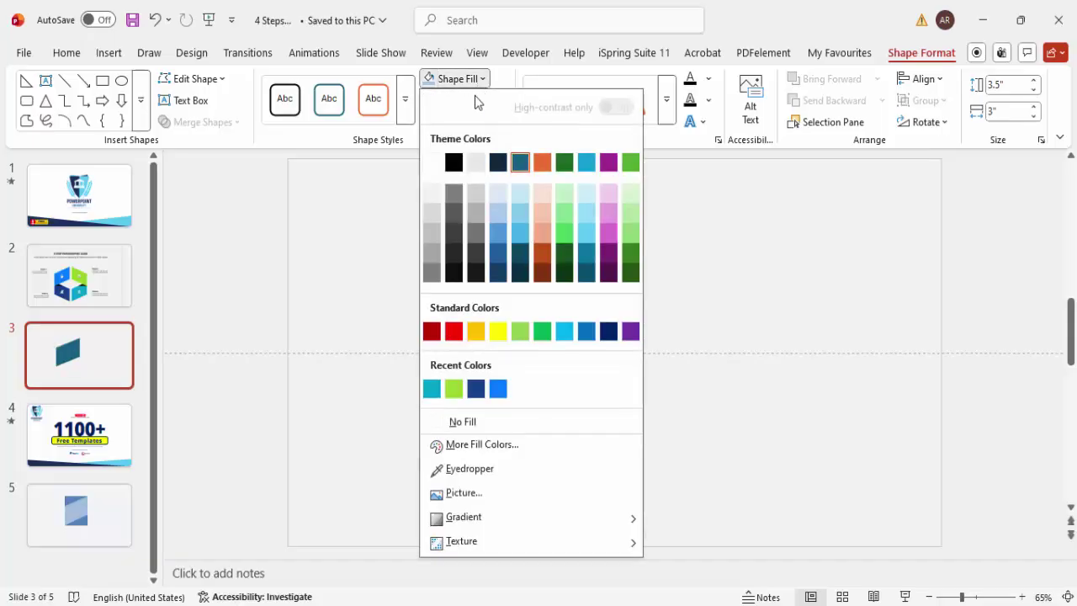
{"action": "left_click", "coordinate": [502, 390]}
{"action": "left_click_drag", "start_coordinate": [550, 339], "coordinate": [615, 368]}
- Duplicate it, fill the copy dark navy, flip it horizontally, and move it below the blue one
{"action": "key", "text": "ctrl+d"}
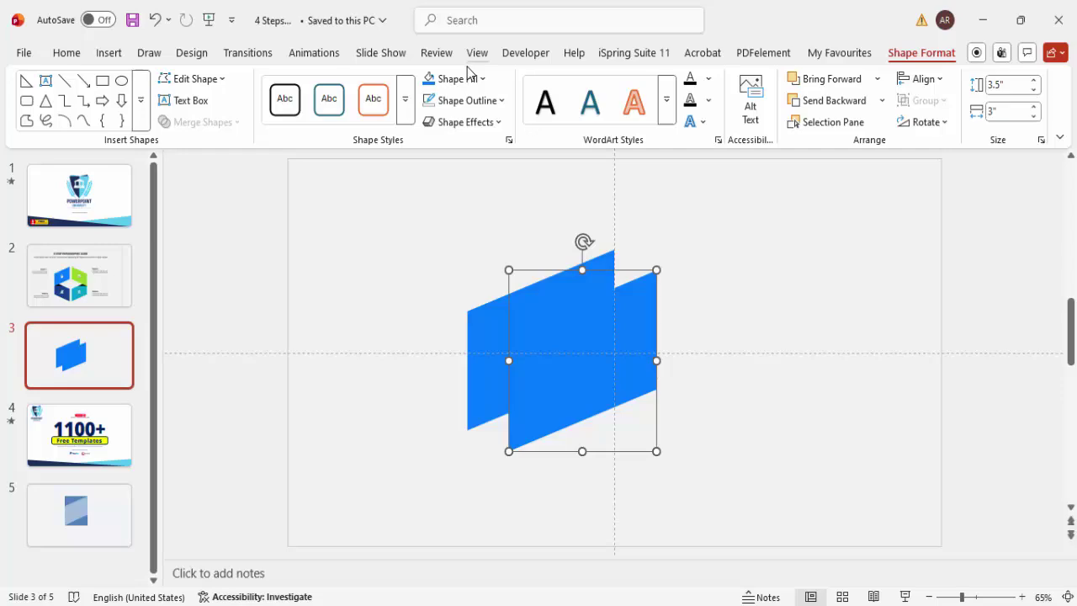
{"action": "left_click", "coordinate": [459, 79]}
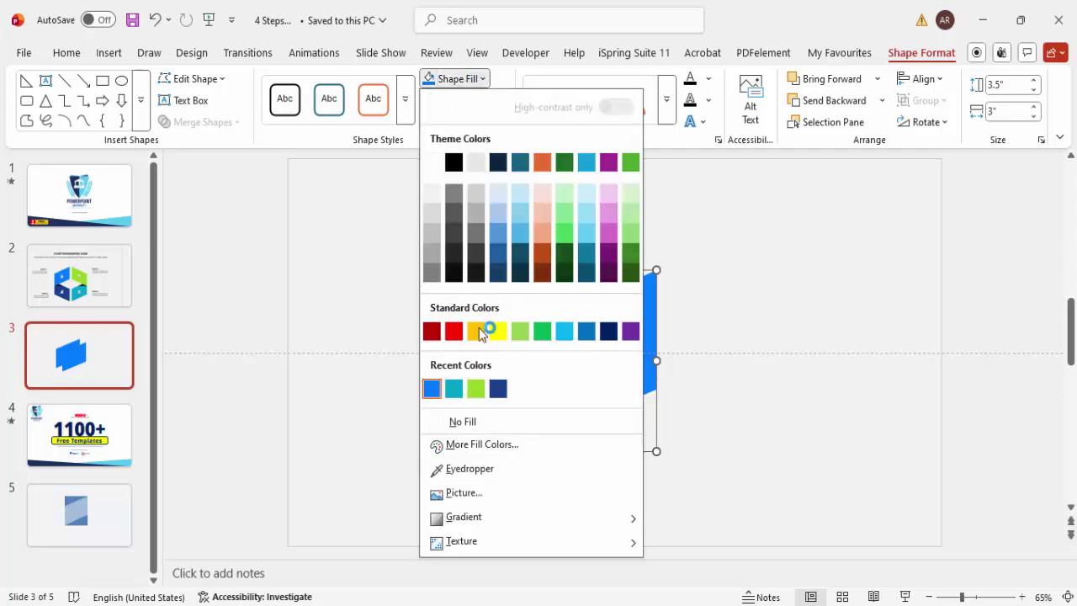
{"action": "left_click", "coordinate": [498, 388]}
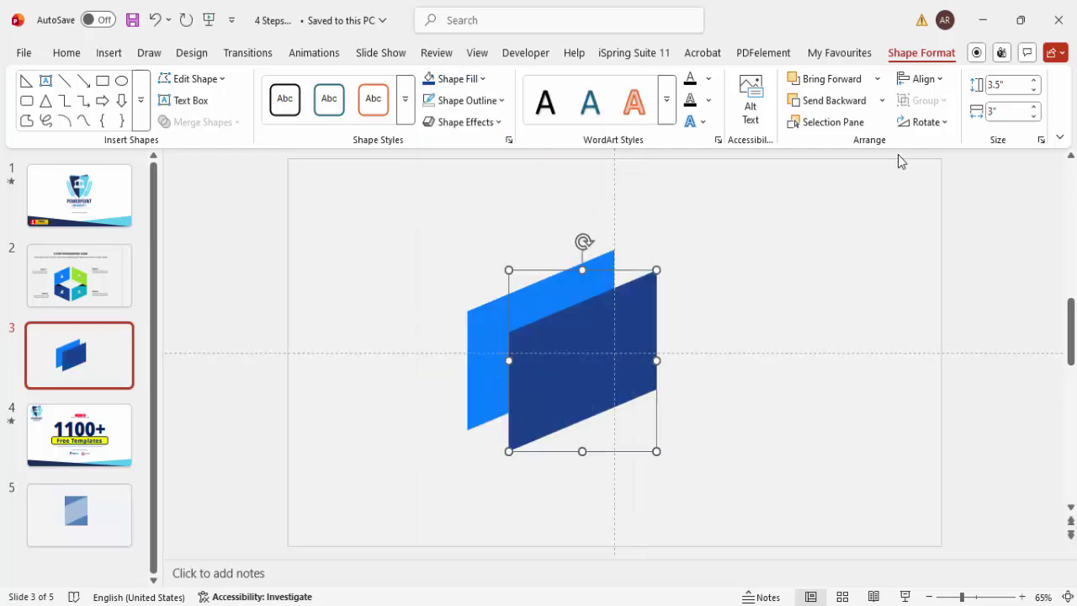
{"action": "left_click", "coordinate": [924, 122]}
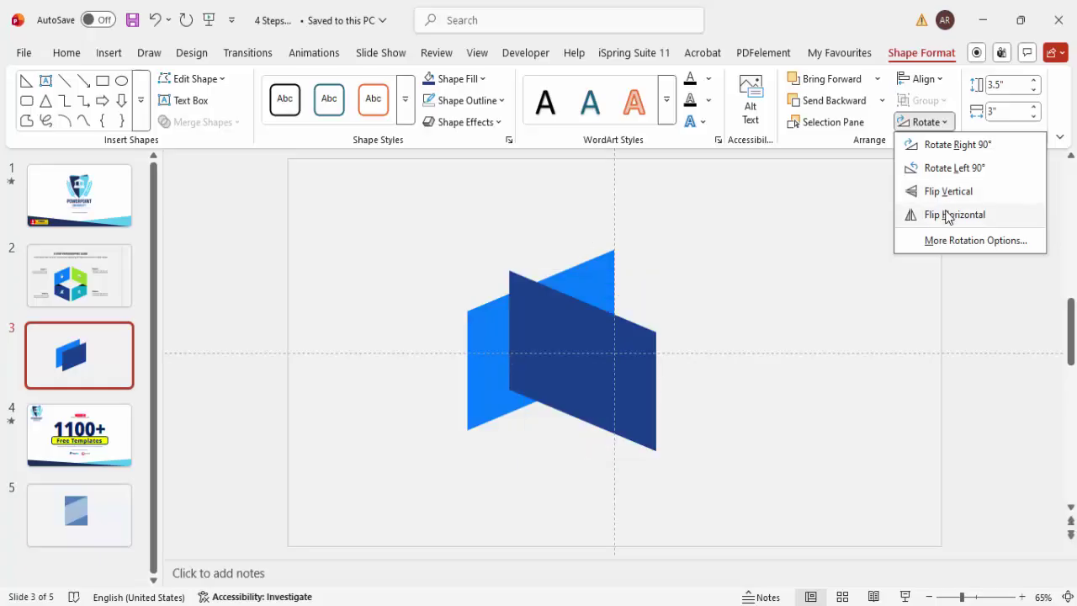
{"action": "left_click", "coordinate": [947, 215]}
{"action": "left_click_drag", "start_coordinate": [594, 353], "coordinate": [547, 446]}
{"action": "left_click", "coordinate": [882, 100]}
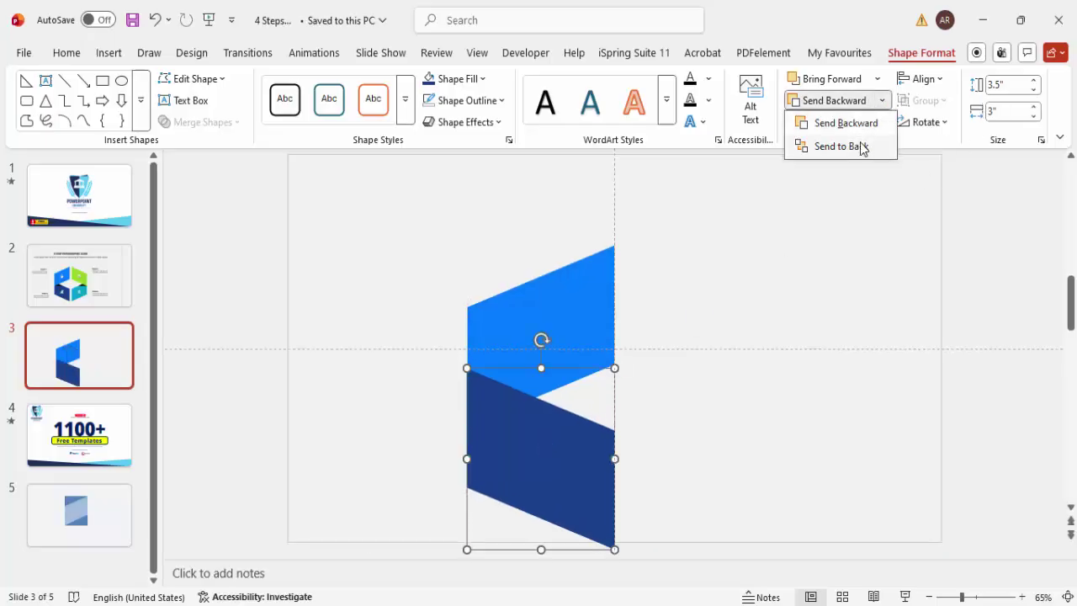
- Send the navy panel to the back, then copy the blue-navy pair to the right and group it
{"action": "left_click", "coordinate": [863, 147]}
{"action": "left_click", "coordinate": [725, 297]}
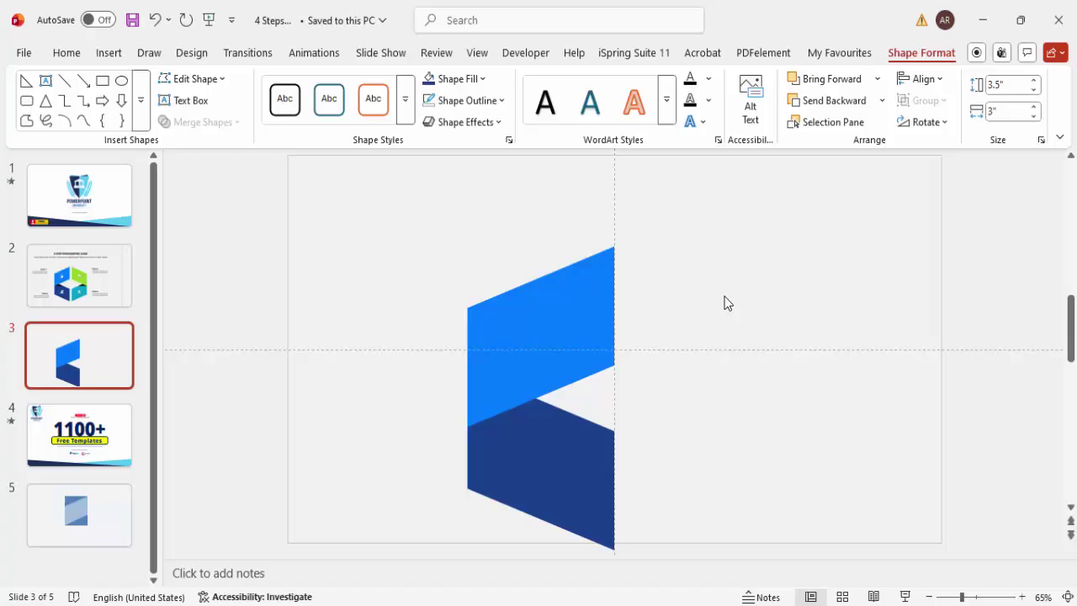
{"action": "left_click", "coordinate": [563, 354]}
{"action": "left_click", "coordinate": [542, 469], "text": "shift"}
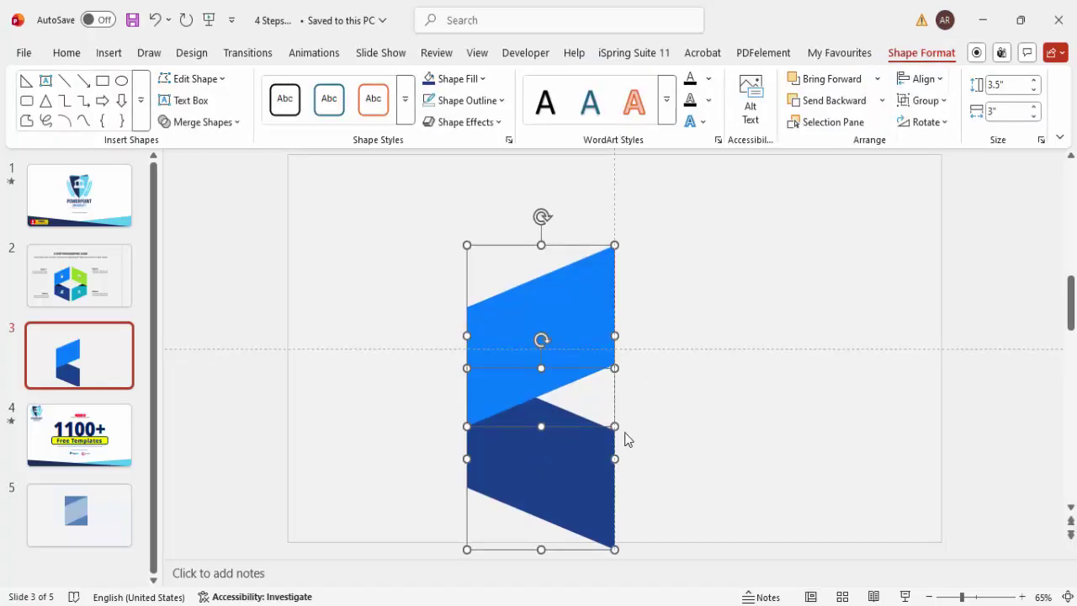
{"action": "left_click_drag", "start_coordinate": [578, 335], "coordinate": [781, 305]}
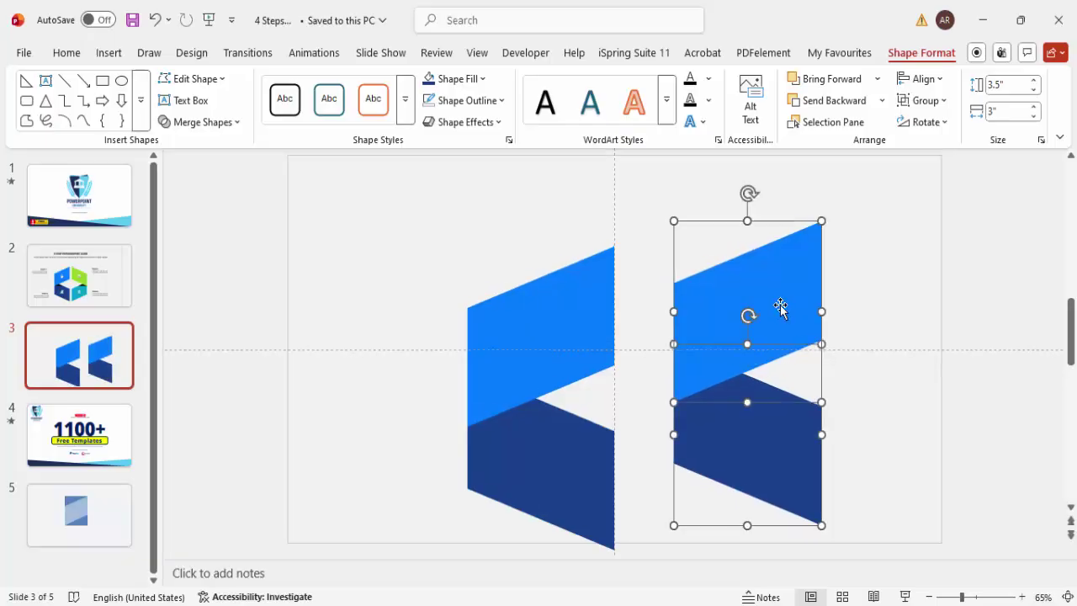
{"action": "key", "text": "ctrl+g"}
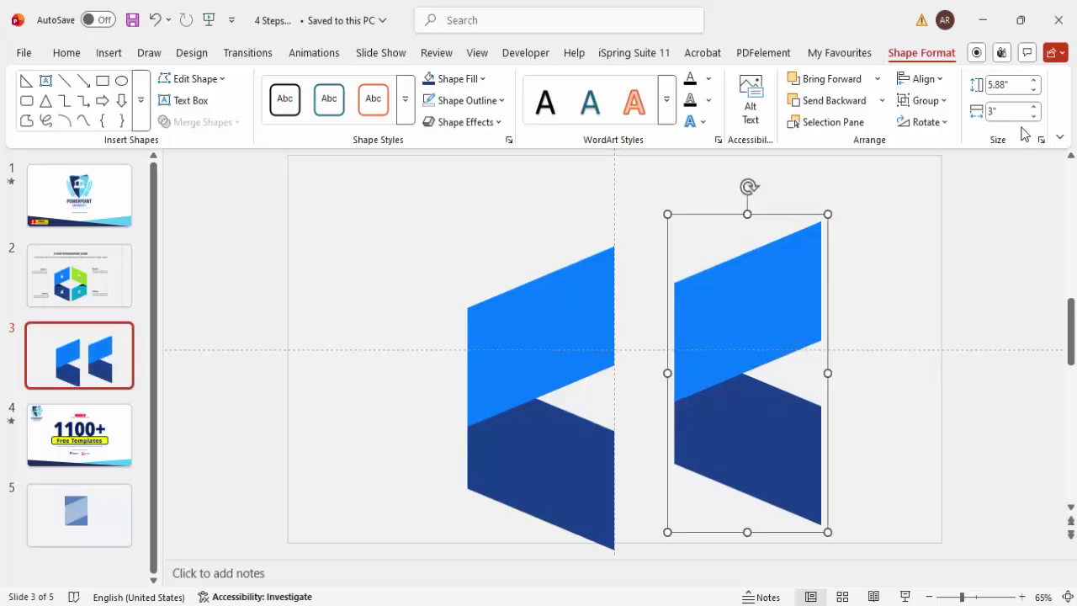
{"action": "left_click", "coordinate": [945, 123]}
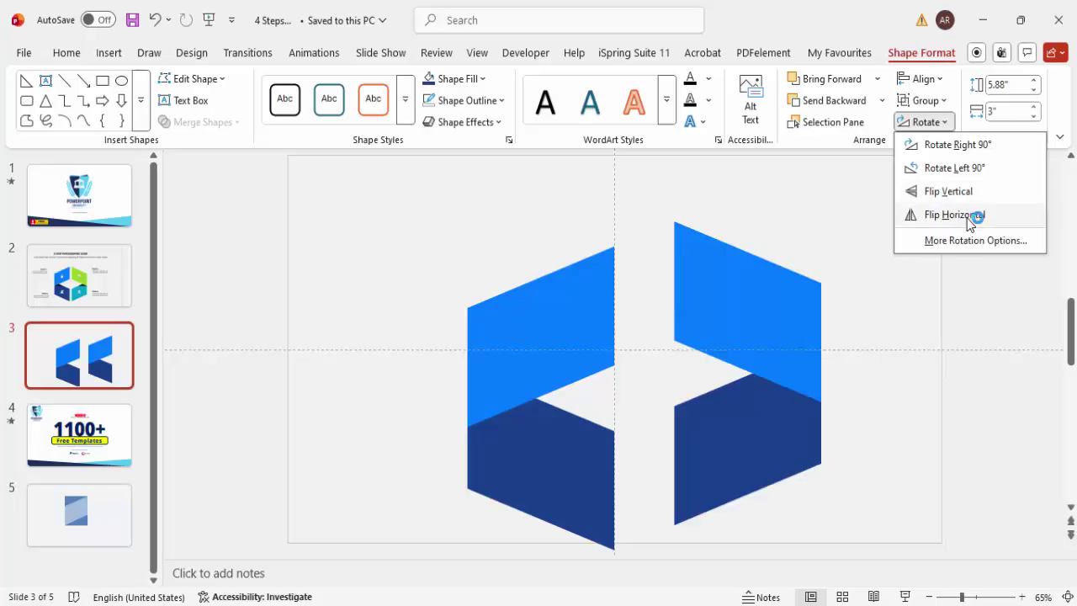
- Flip the copied pair horizontally and set it beside the left half to form the hexagon
{"action": "left_click", "coordinate": [971, 220]}
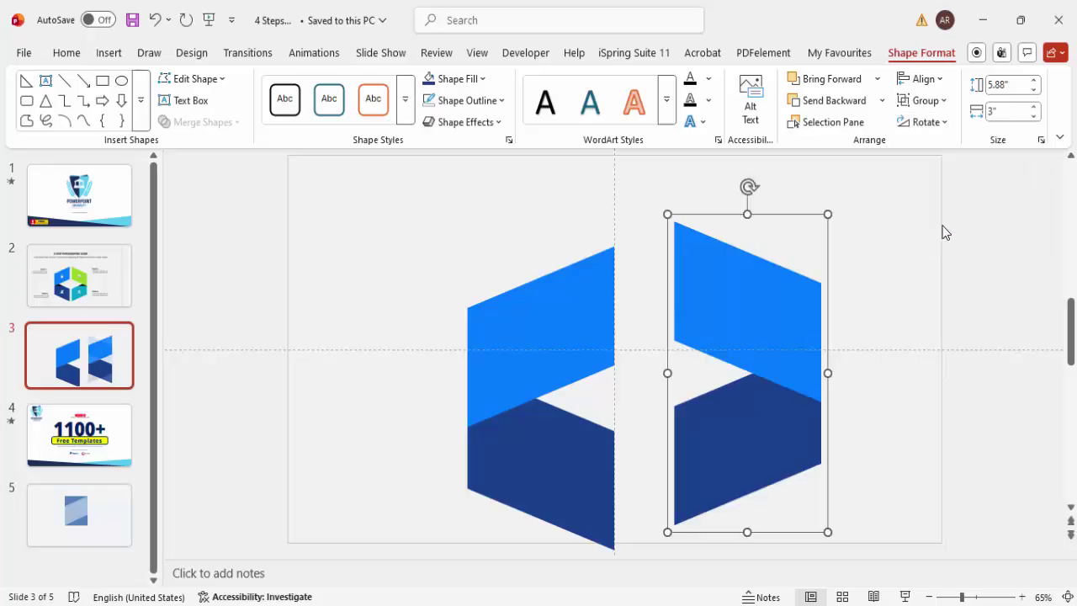
{"action": "left_click_drag", "start_coordinate": [772, 325], "coordinate": [728, 352]}
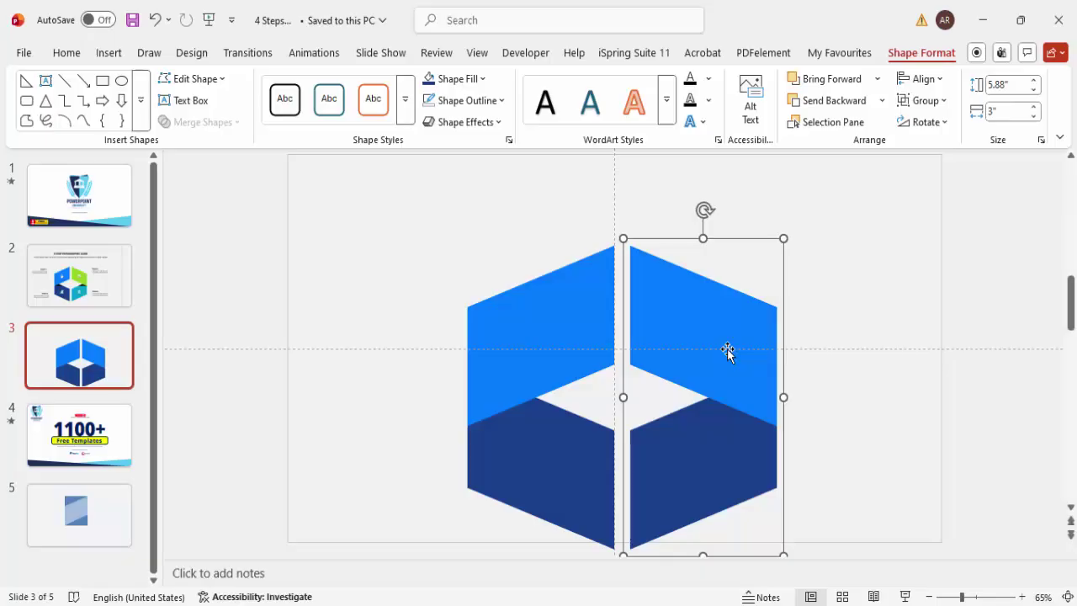
{"action": "left_click", "coordinate": [728, 352]}
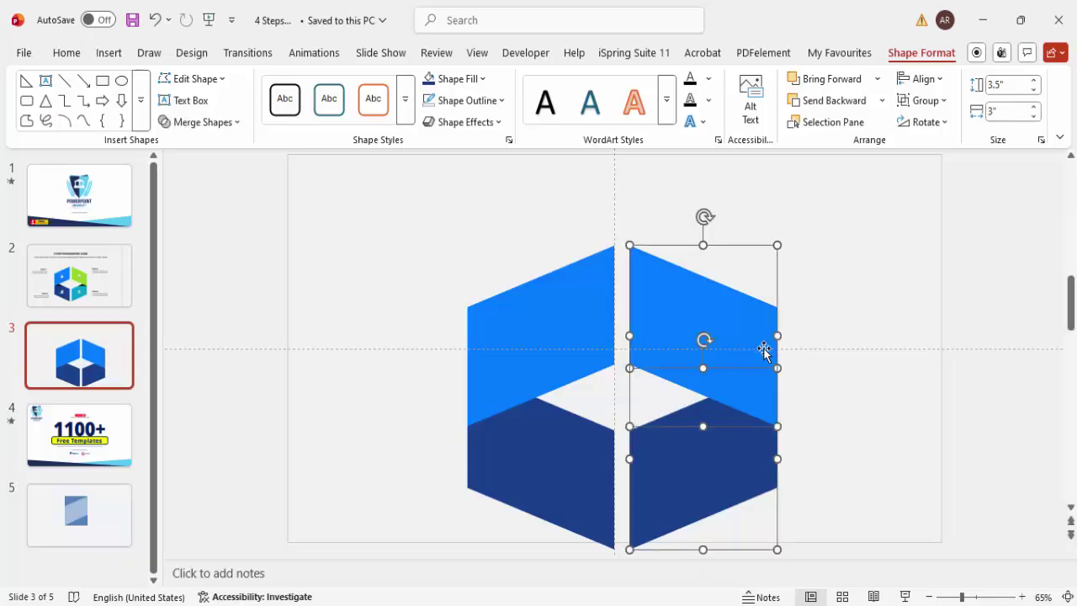
{"action": "left_click", "coordinate": [793, 374]}
{"action": "left_click", "coordinate": [703, 332]}
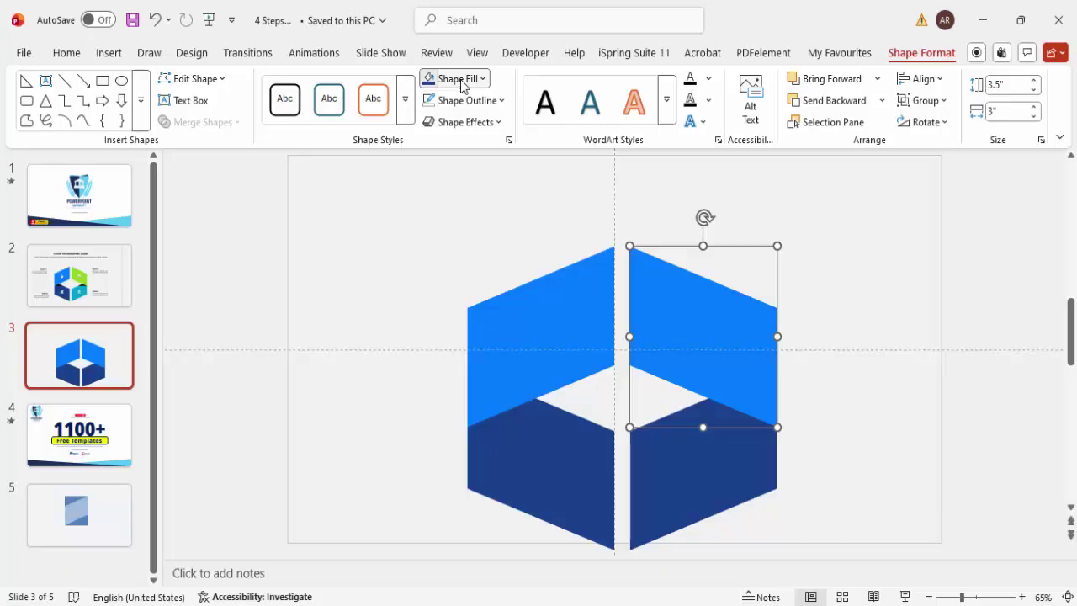
- Fill the top-right panel green and the bottom-right panel bright blue
{"action": "left_click", "coordinate": [459, 81]}
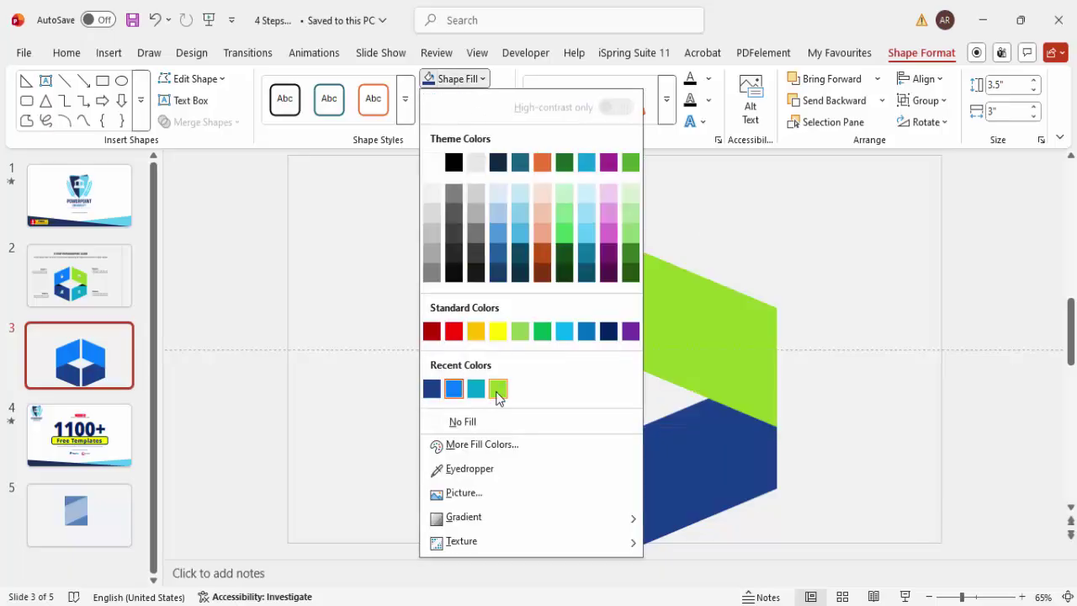
{"action": "left_click", "coordinate": [498, 388]}
{"action": "left_click", "coordinate": [709, 459]}
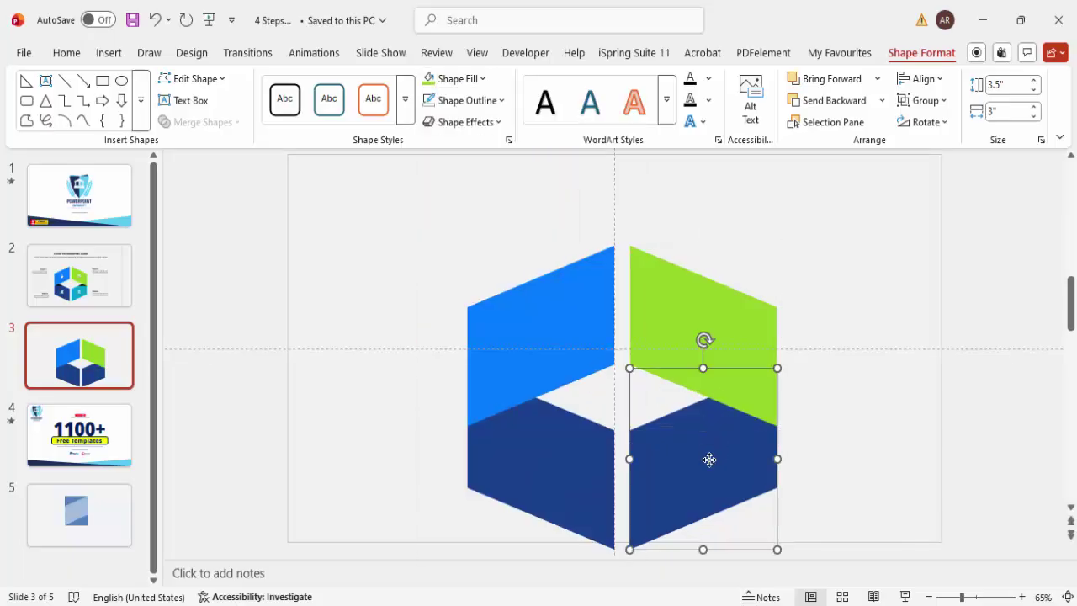
{"action": "left_click", "coordinate": [455, 79]}
{"action": "left_click", "coordinate": [476, 388]}
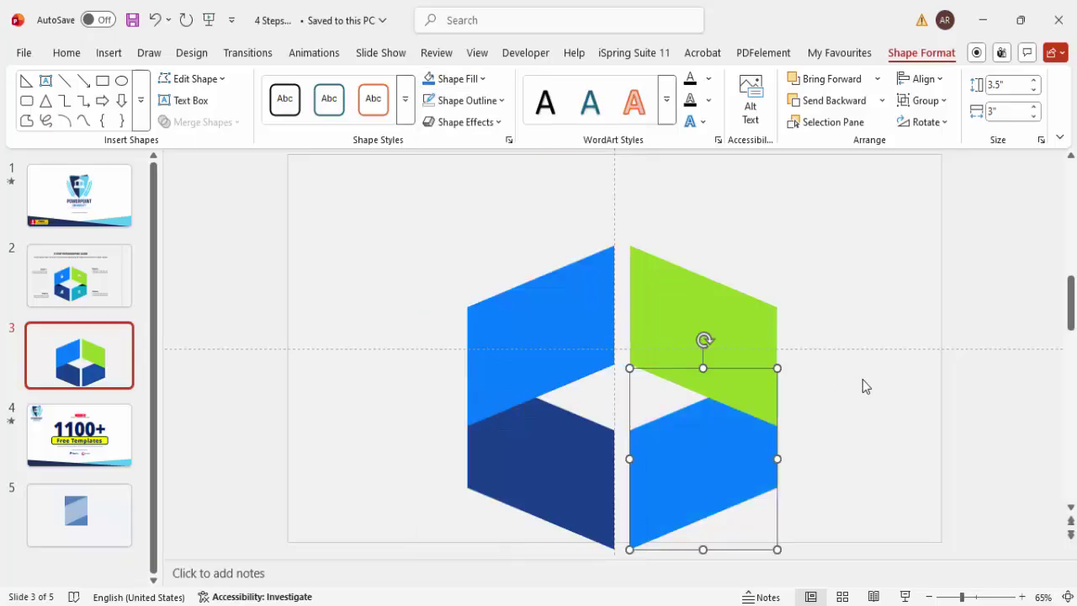
{"action": "left_click", "coordinate": [924, 444]}
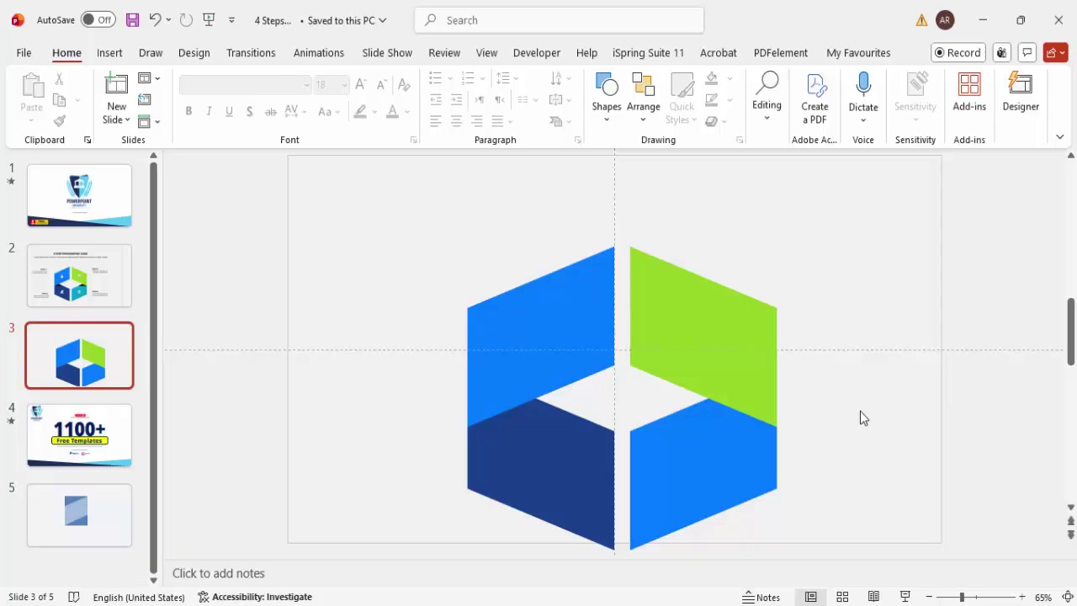
- Raise both bottom panels to close the gap with the top panels
{"action": "left_click", "coordinate": [604, 480]}
{"action": "left_click", "coordinate": [692, 475], "text": "shift"}
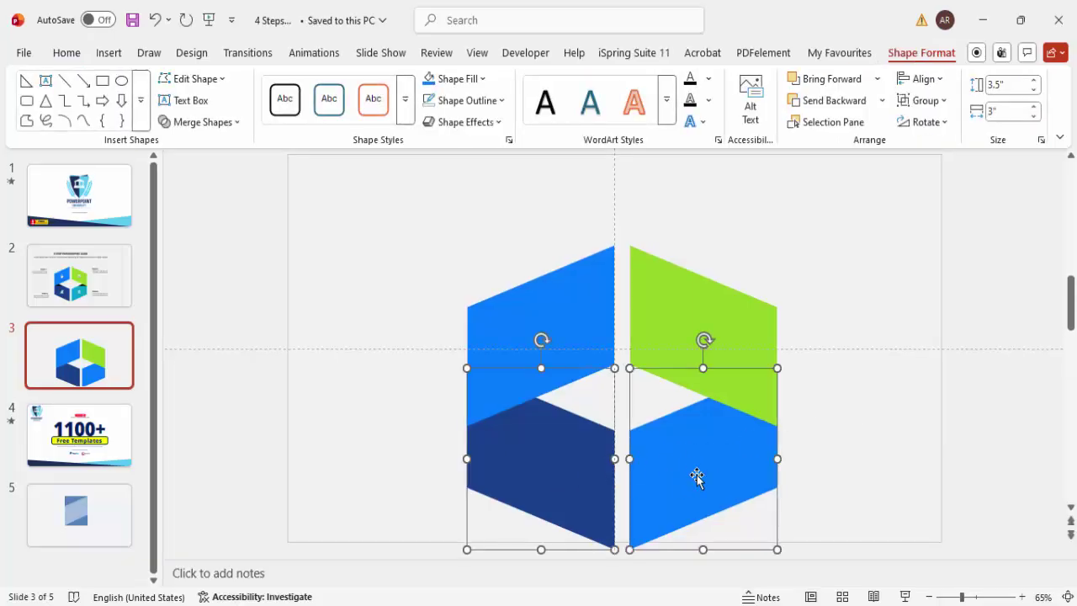
{"action": "left_click_drag", "start_coordinate": [695, 470], "coordinate": [695, 462]}
{"action": "left_click", "coordinate": [814, 454]}
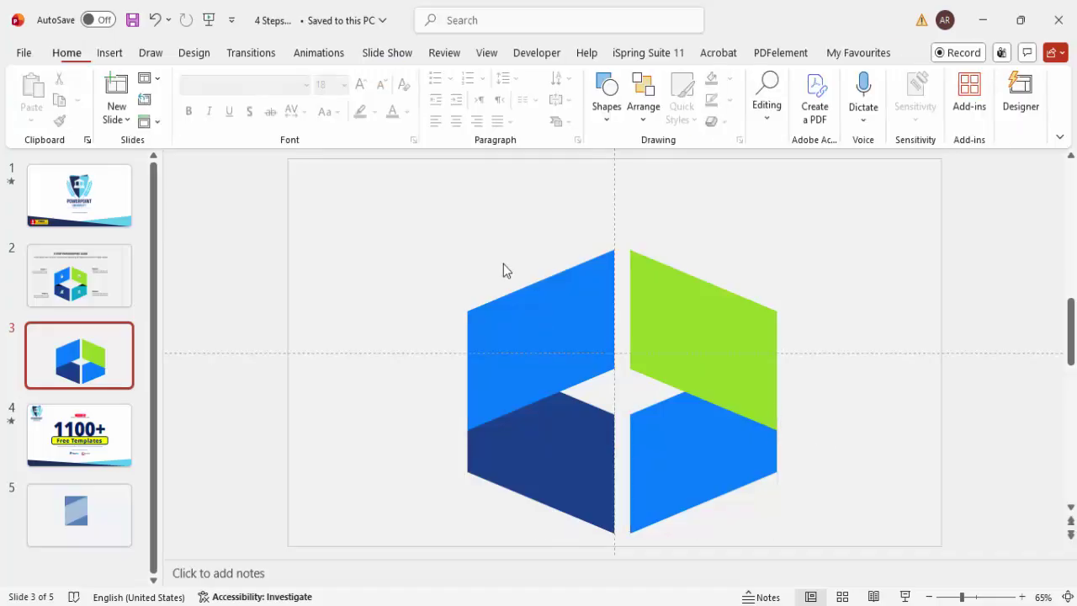
- Group all four panels, shrink the hexagon slightly, centre it, then ungroup it
{"action": "left_click_drag", "start_coordinate": [402, 205], "coordinate": [889, 559]}
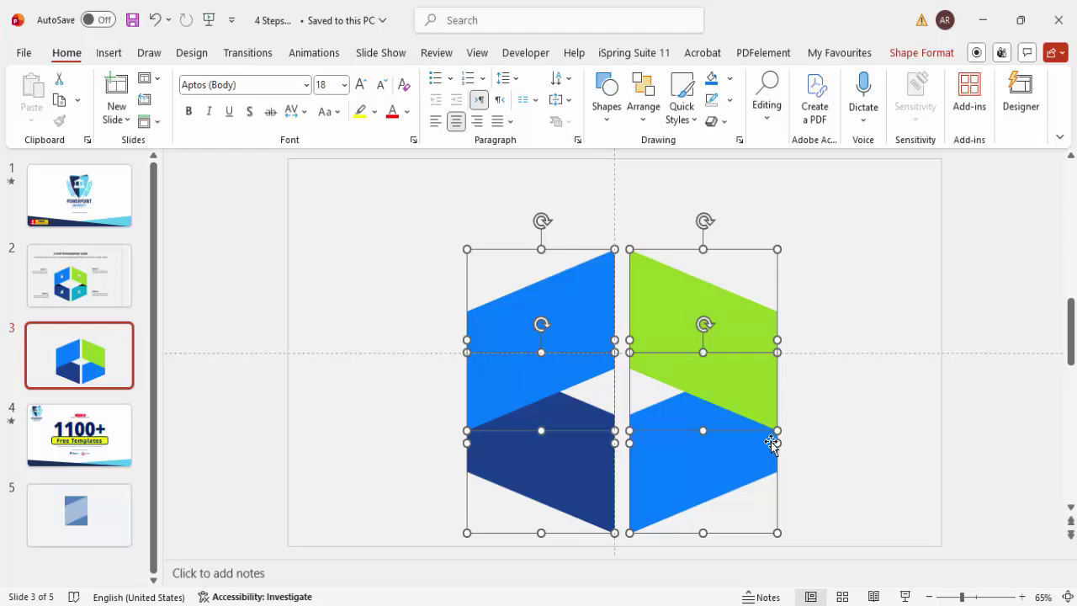
{"action": "key", "text": "ctrl+g"}
{"action": "left_click_drag", "start_coordinate": [462, 243], "coordinate": [505, 315]}
{"action": "left_click_drag", "start_coordinate": [676, 381], "coordinate": [665, 378]}
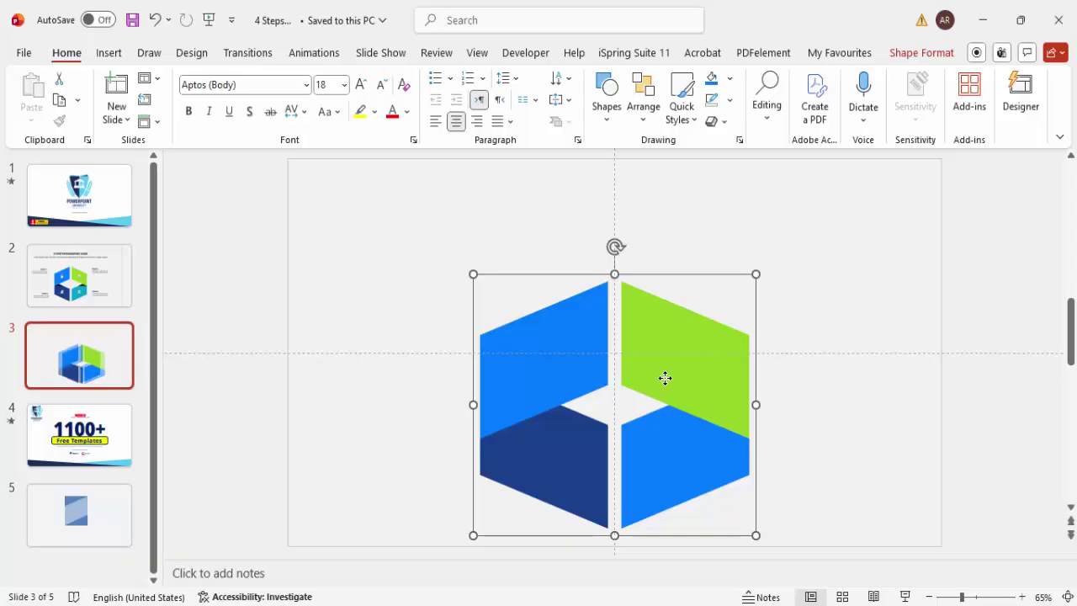
{"action": "right_click", "coordinate": [665, 378]}
{"action": "mouse_move", "coordinate": [757, 150]}
{"action": "left_click", "coordinate": [875, 195]}
{"action": "left_click", "coordinate": [850, 266]}
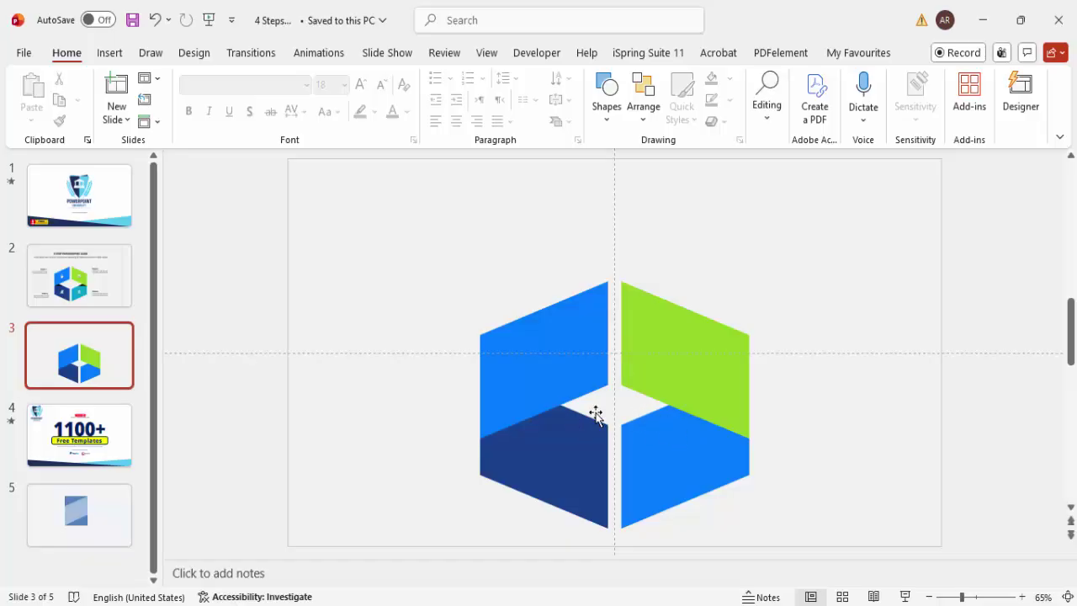
- Insert a right triangle at the hexagon's lower-left and narrow it to the left panel
{"action": "left_click", "coordinate": [122, 54]}
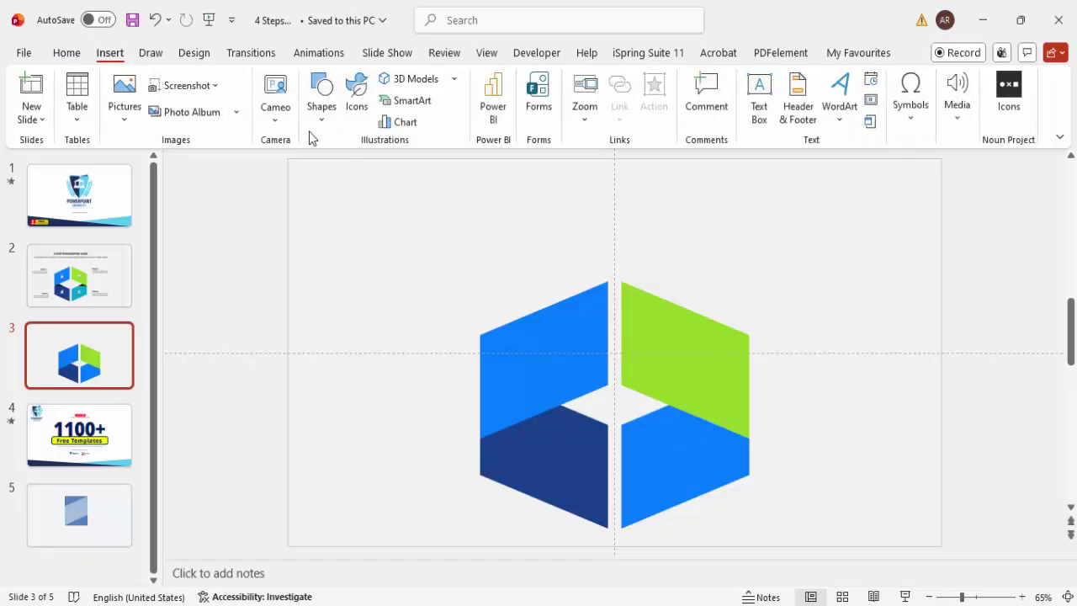
{"action": "left_click", "coordinate": [320, 109]}
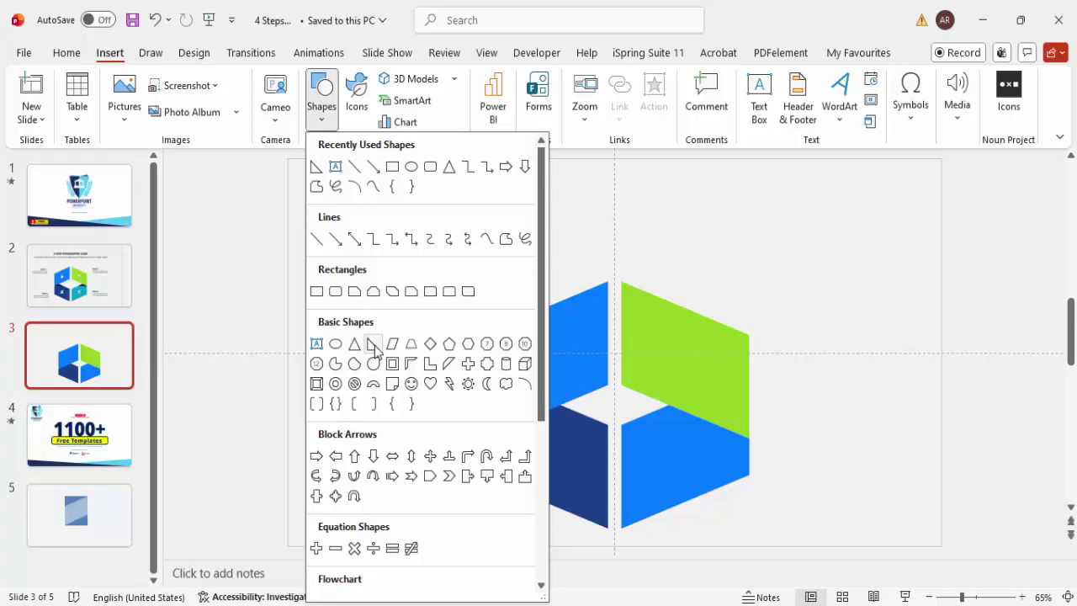
{"action": "left_click", "coordinate": [373, 345]}
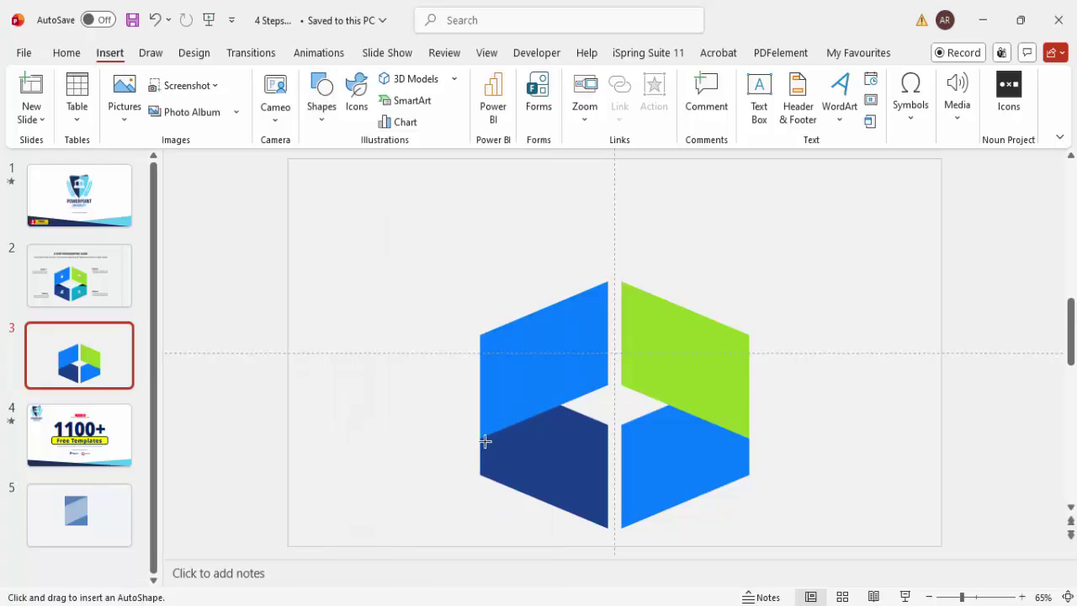
{"action": "left_click_drag", "start_coordinate": [484, 435], "coordinate": [621, 362]}
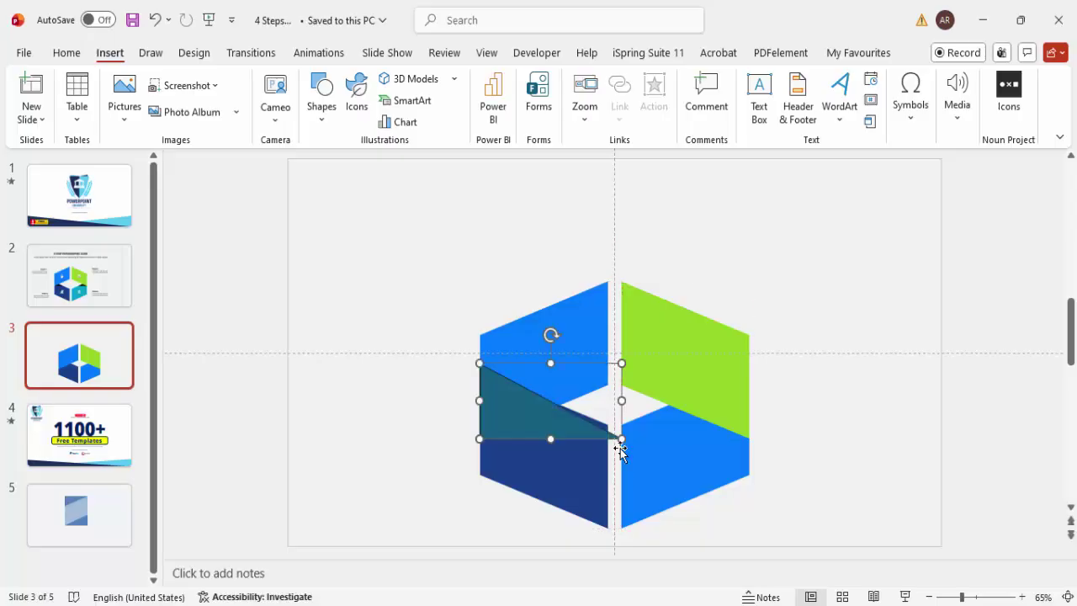
{"action": "left_click_drag", "start_coordinate": [622, 403], "coordinate": [606, 401]}
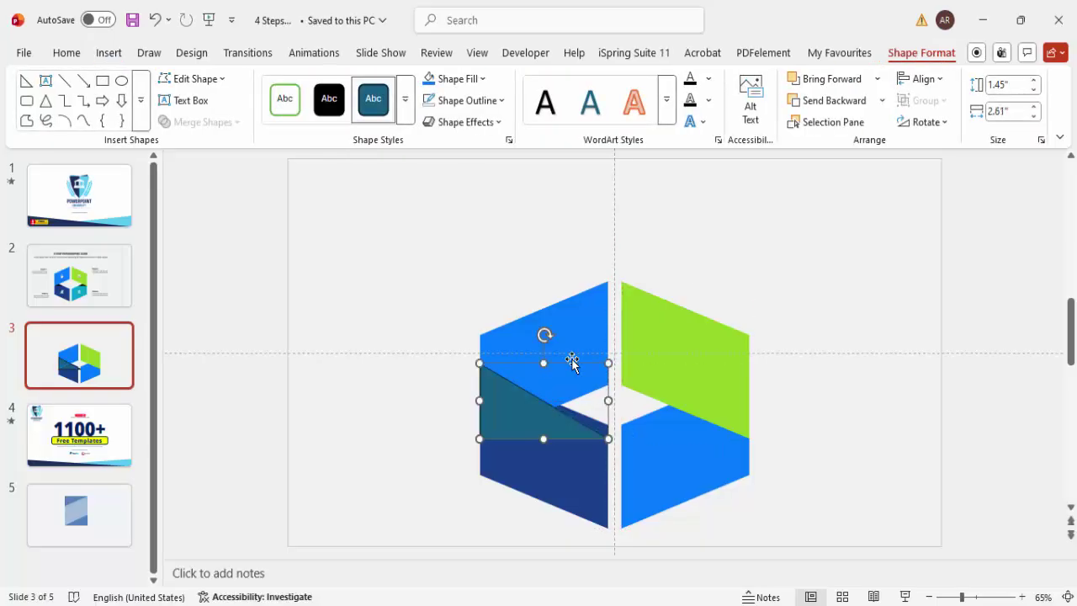
- Give the triangle no outline and a dark grey fill, then fit it into the left gap
{"action": "left_click", "coordinate": [465, 100]}
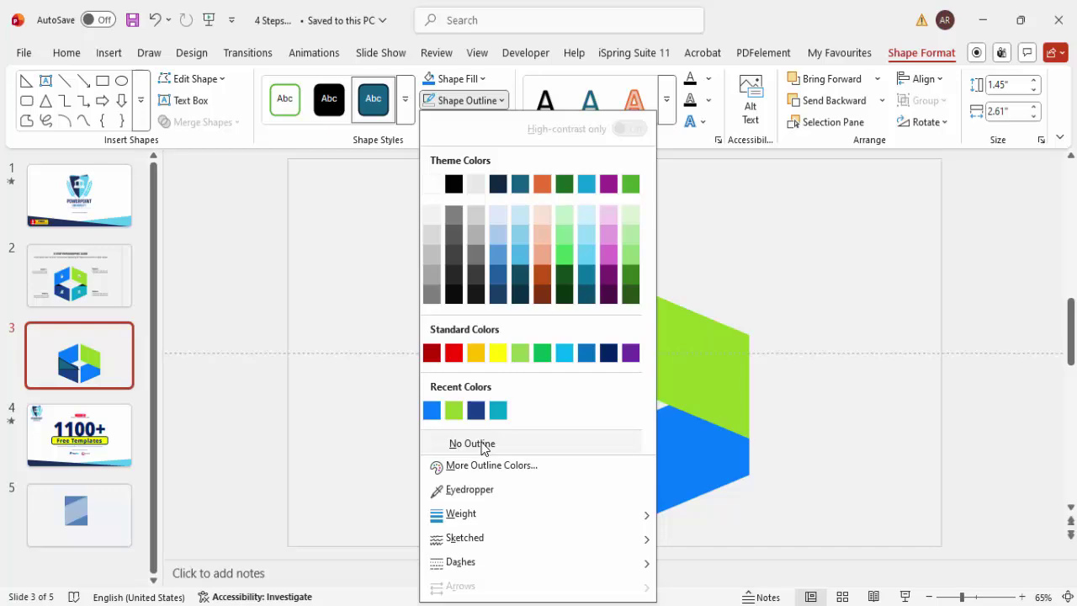
{"action": "left_click", "coordinate": [446, 442]}
{"action": "left_click", "coordinate": [464, 78]}
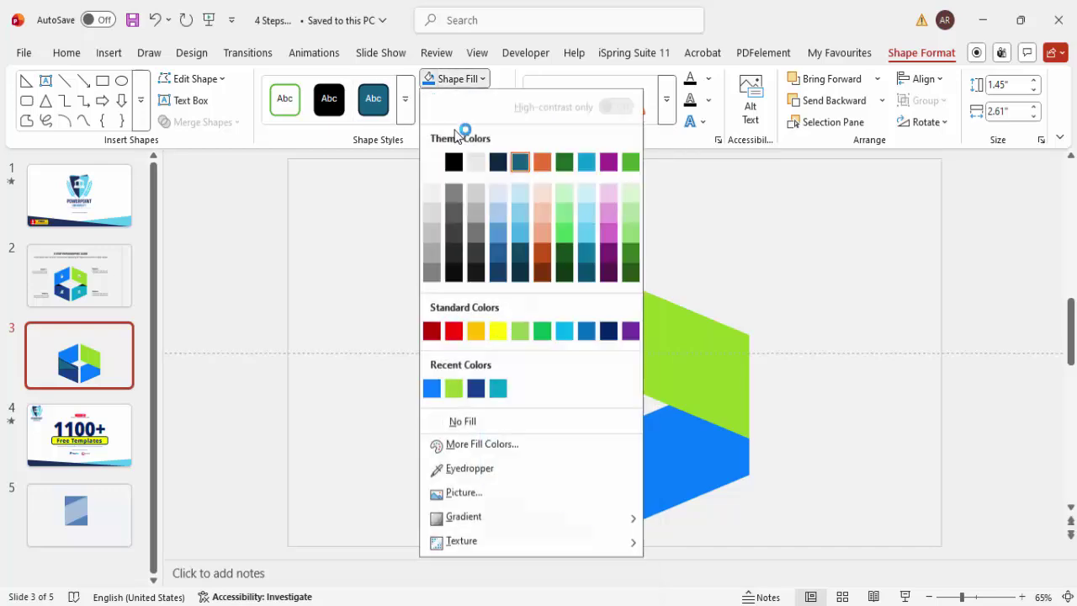
{"action": "left_click", "coordinate": [454, 259]}
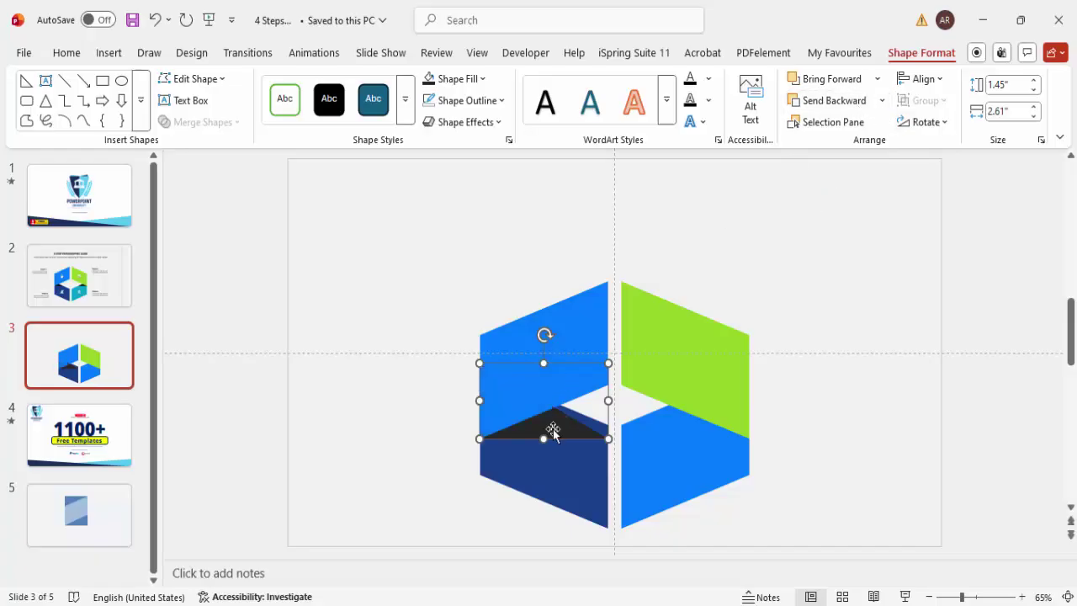
{"action": "left_click_drag", "start_coordinate": [553, 427], "coordinate": [561, 417]}
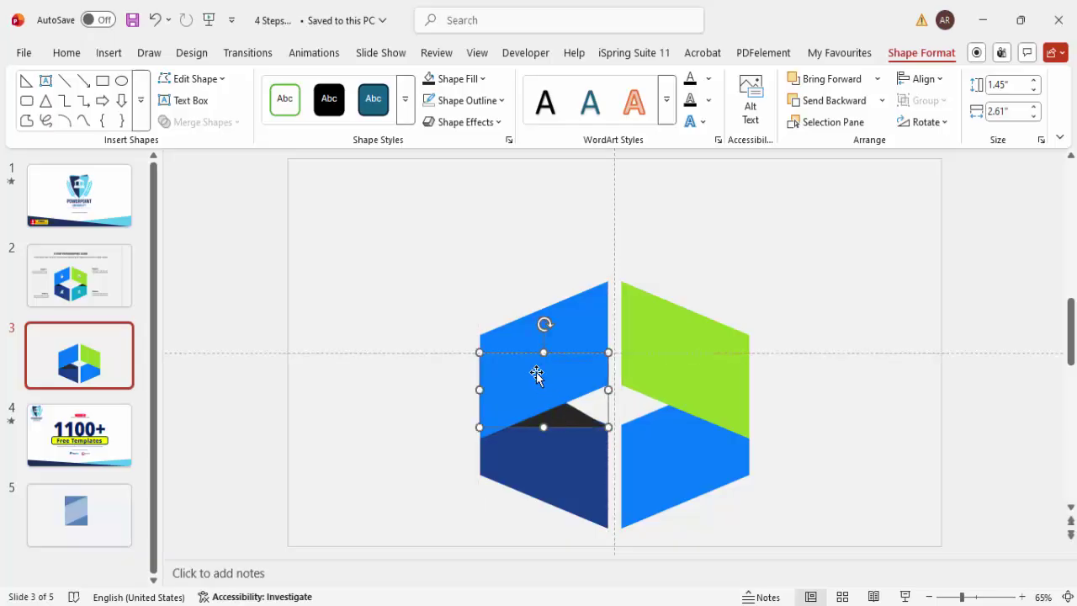
{"action": "left_click_drag", "start_coordinate": [545, 353], "coordinate": [545, 371]}
{"action": "left_click", "coordinate": [447, 418]}
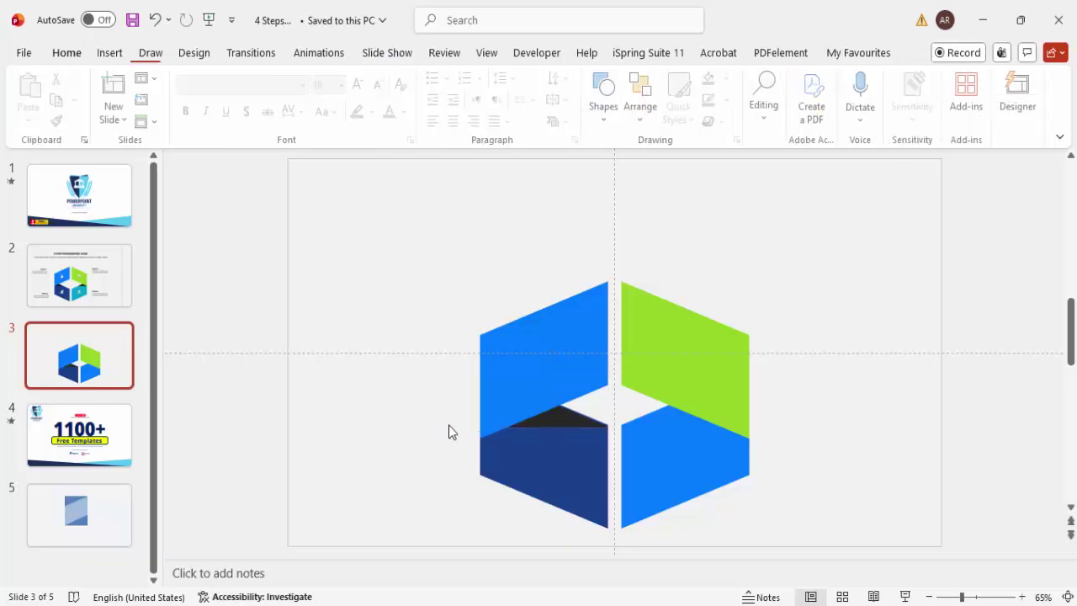
- Copy the dark wedge to the right, flip it horizontally, align it to the green panel, and send it backward
{"action": "left_click", "coordinate": [549, 418]}
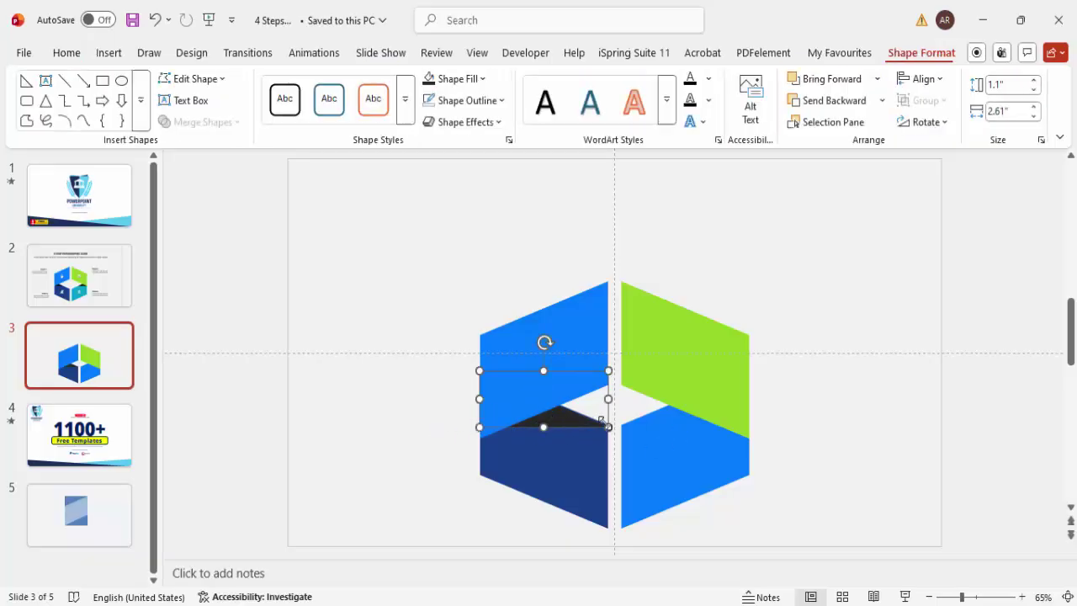
{"action": "key", "text": "ctrl+shift+bracketright"}
{"action": "left_click_drag", "start_coordinate": [542, 426], "coordinate": [678, 426]}
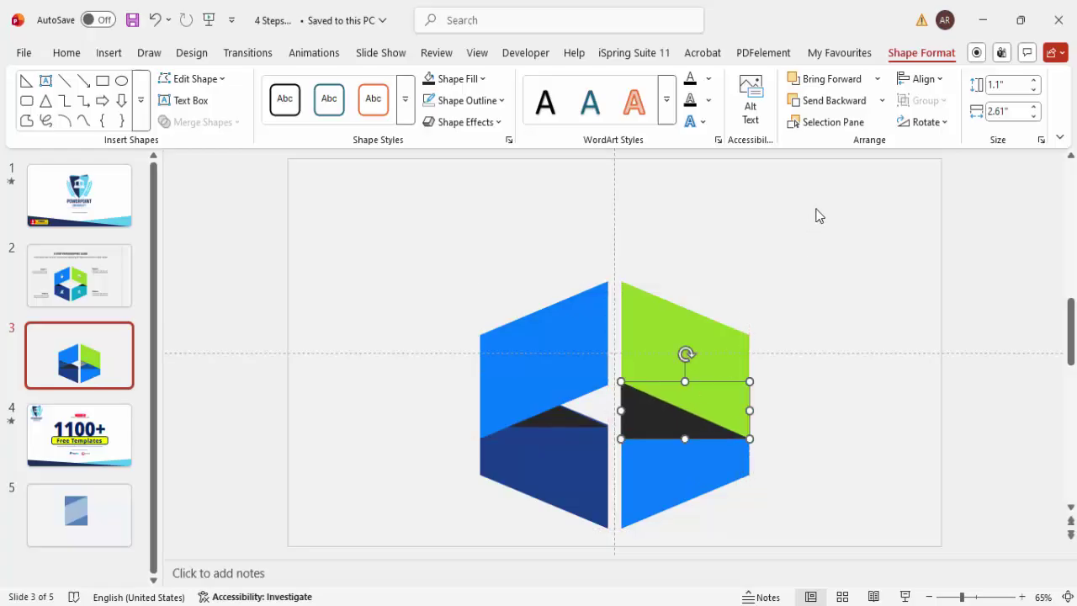
{"action": "left_click", "coordinate": [924, 122]}
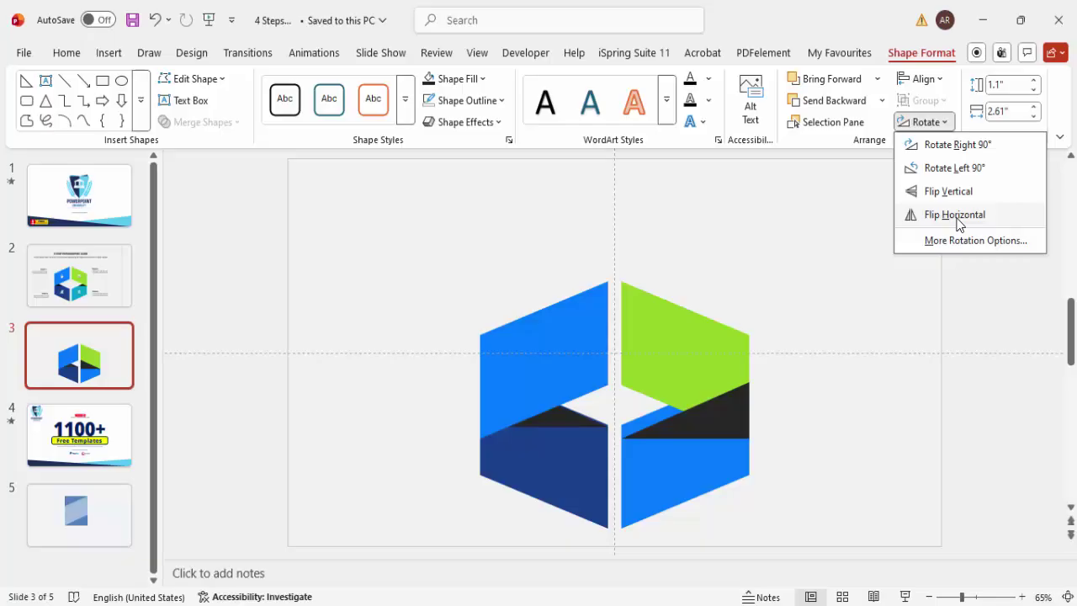
{"action": "left_click", "coordinate": [956, 215]}
{"action": "left_click_drag", "start_coordinate": [666, 426], "coordinate": [687, 412]}
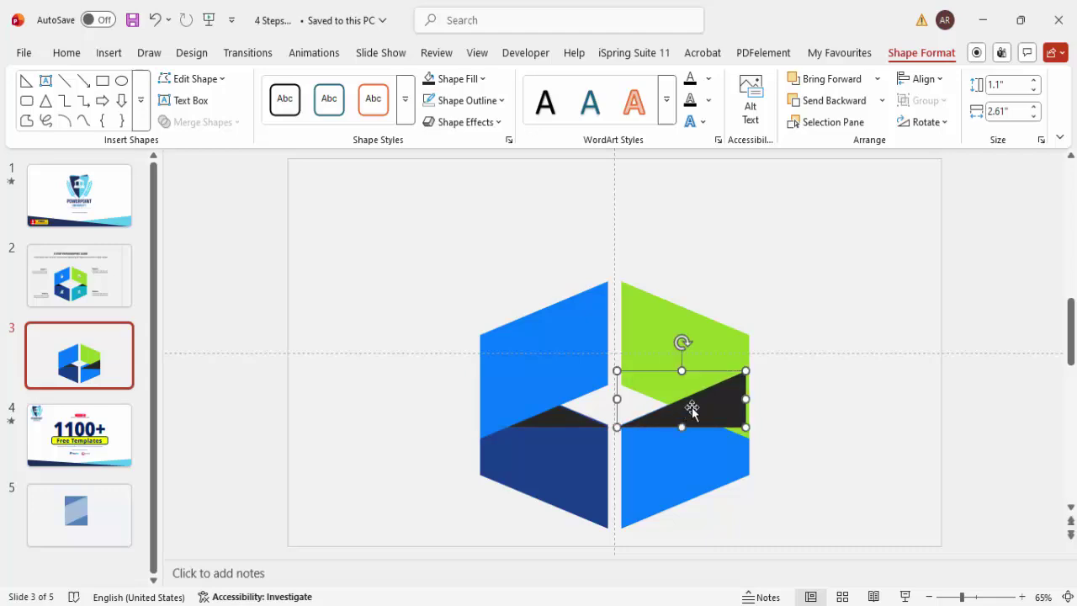
{"action": "left_click", "coordinate": [841, 104]}
{"action": "left_click", "coordinate": [799, 407]}
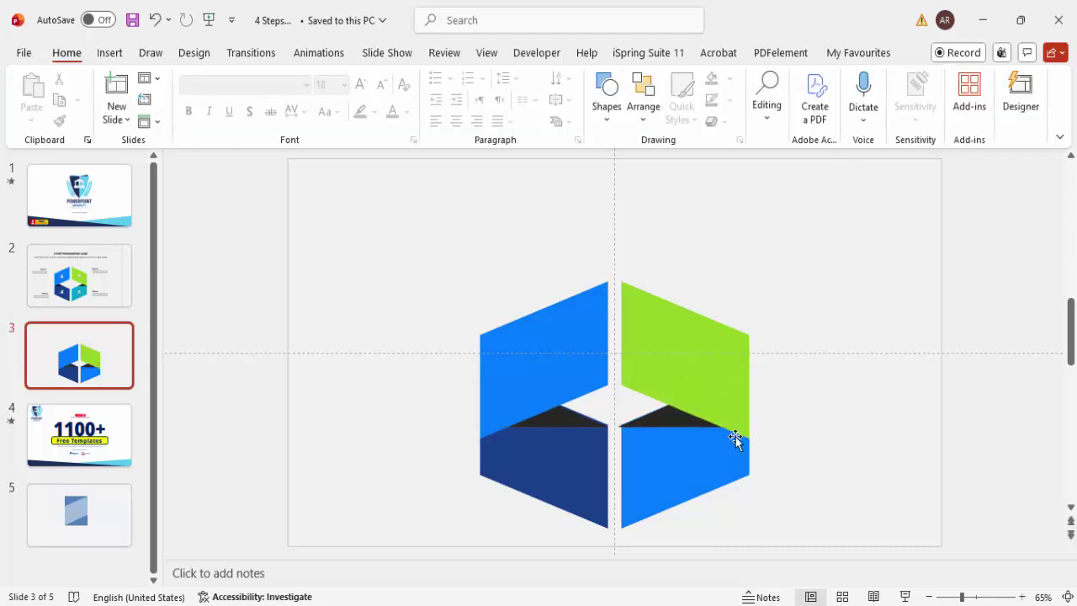
- Nudge the left dark-blue and right blue bottom panels up against the dark wedges
{"action": "left_click", "coordinate": [980, 596]}
{"action": "scroll", "coordinate": [833, 453], "scroll_direction": "down", "scroll_amount": 1}
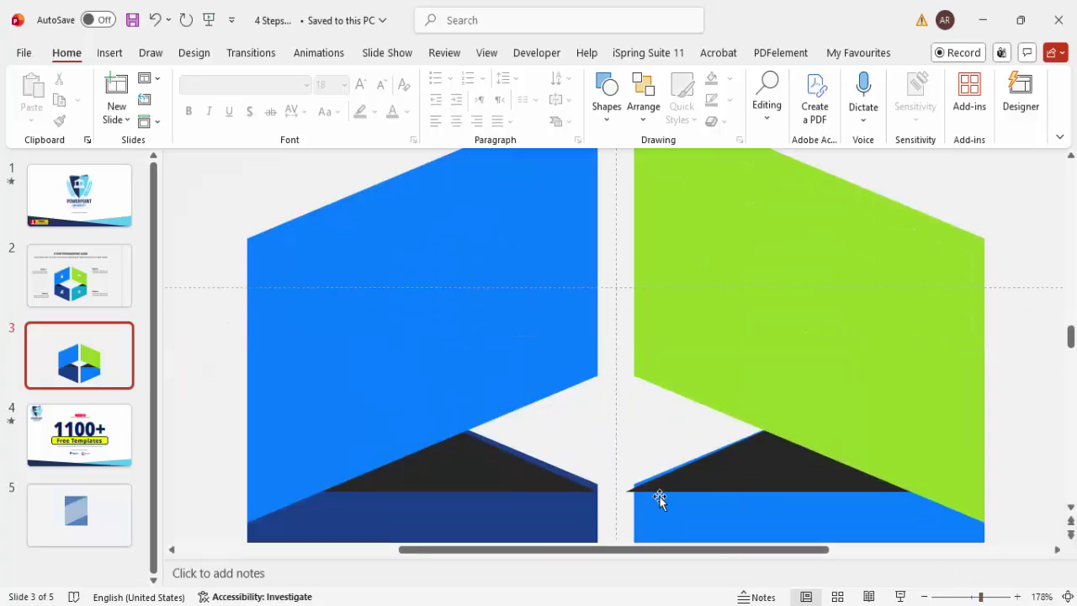
{"action": "left_click_drag", "start_coordinate": [674, 489], "coordinate": [682, 484]}
{"action": "left_click_drag", "start_coordinate": [520, 484], "coordinate": [563, 472]}
{"action": "left_click", "coordinate": [1067, 596]}
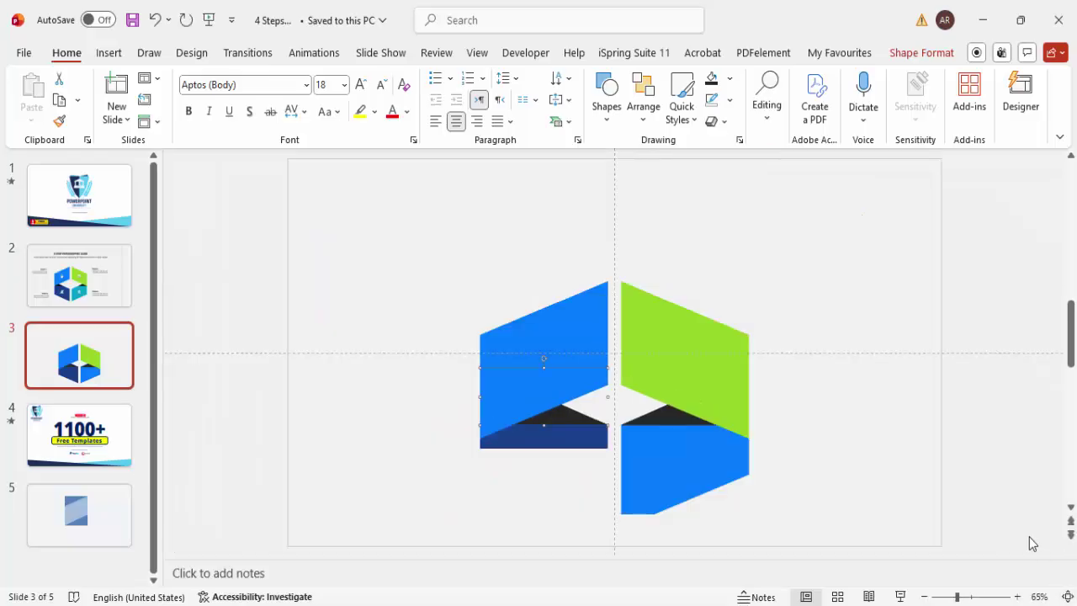
- Open the stock Icons library from the Insert tab
{"action": "left_click", "coordinate": [871, 450]}
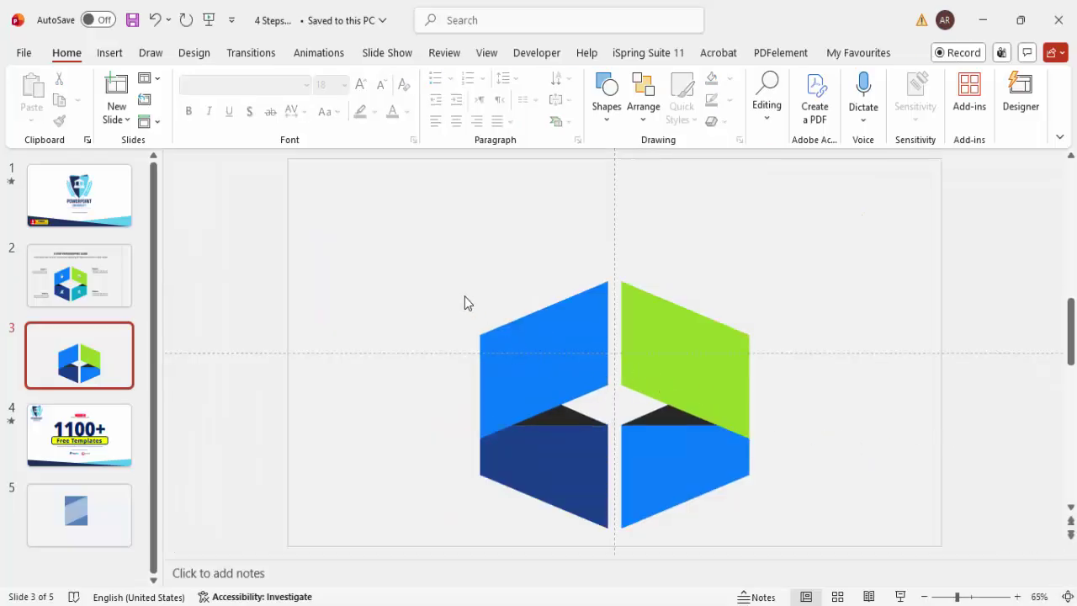
{"action": "left_click", "coordinate": [110, 52]}
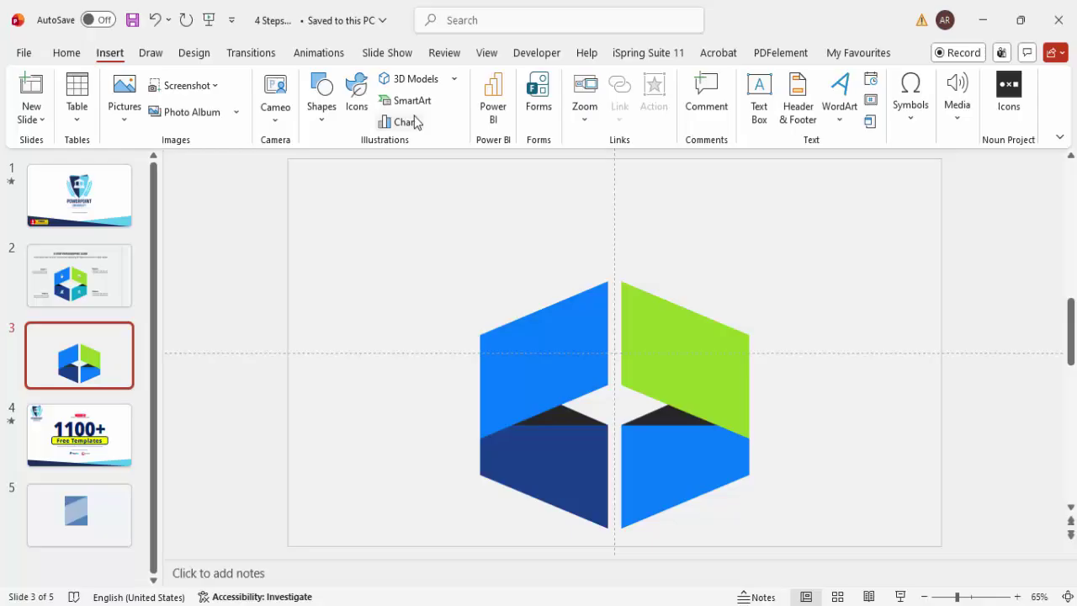
{"action": "left_click", "coordinate": [356, 91]}
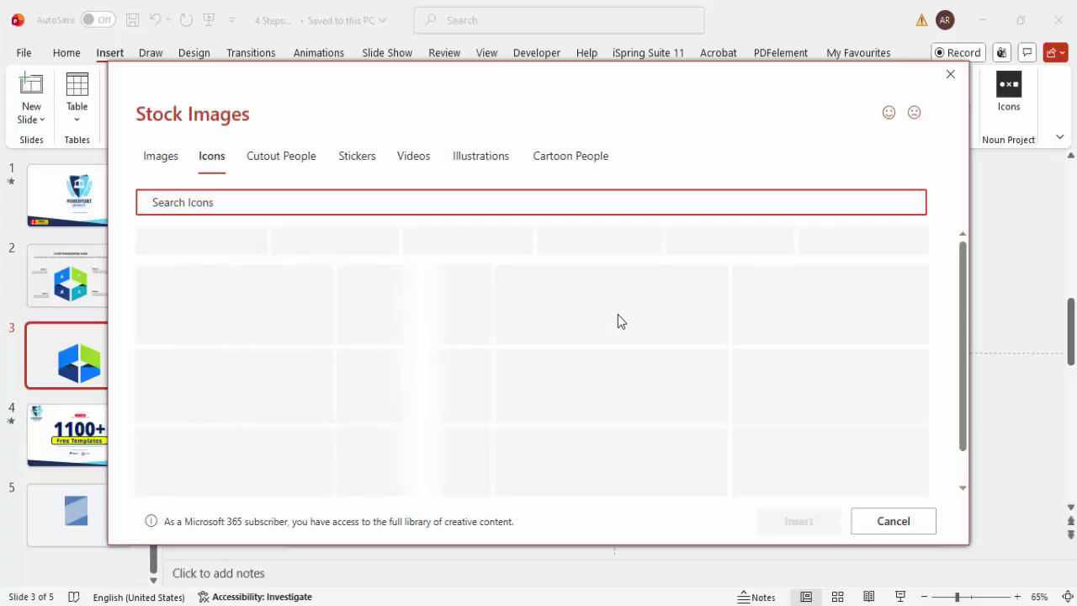
- Pick the camera aperture, head, stacked boxes and bank icons and insert all four
{"action": "scroll", "coordinate": [605, 345], "scroll_direction": "down", "scroll_amount": 2}
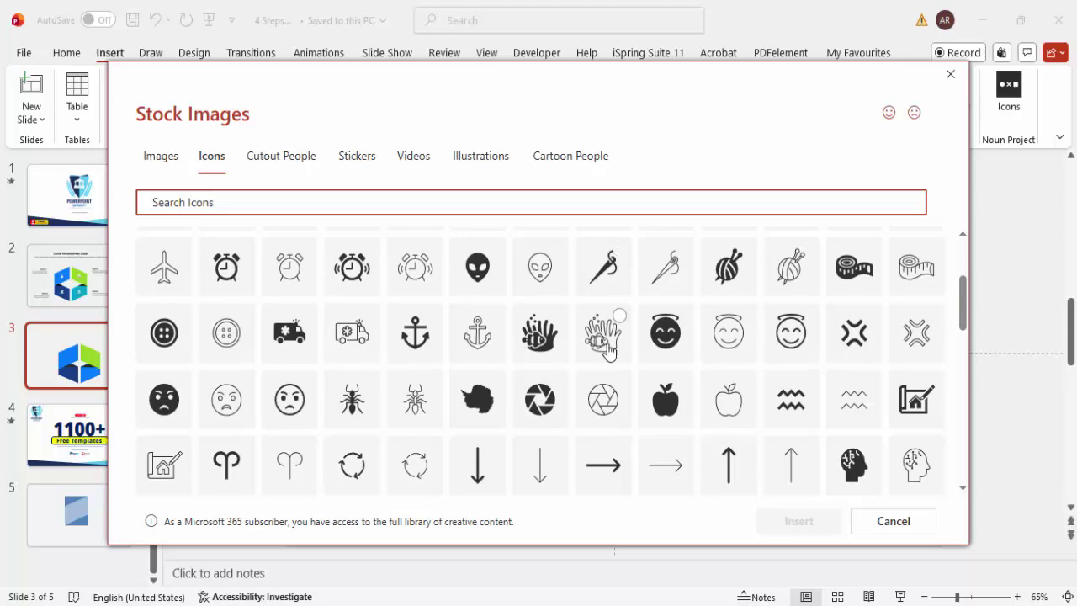
{"action": "left_click", "coordinate": [540, 413]}
{"action": "scroll", "coordinate": [547, 417], "scroll_direction": "down", "scroll_amount": 1}
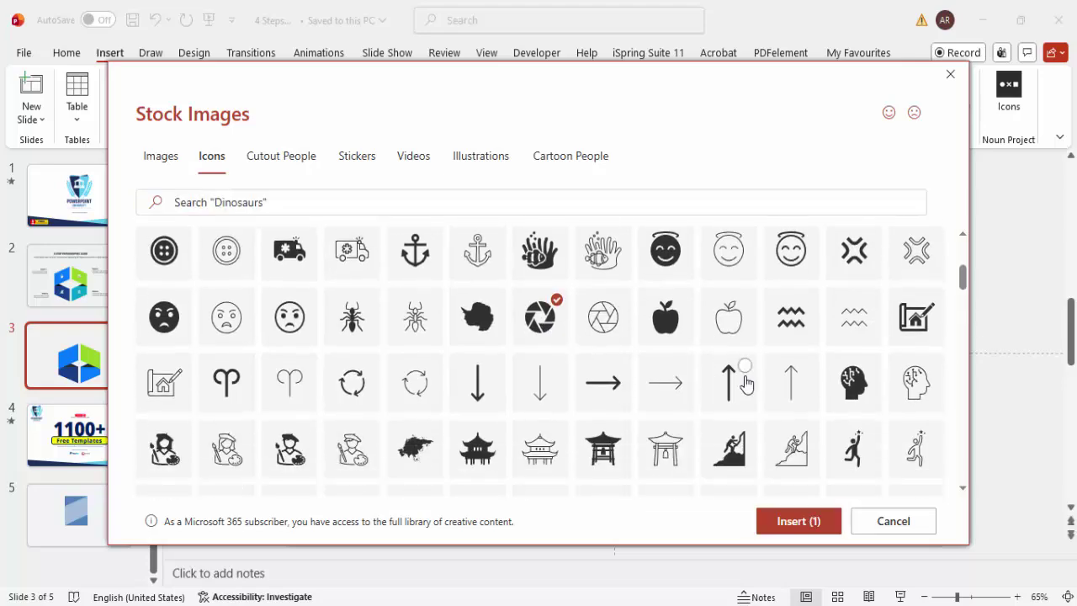
{"action": "left_click", "coordinate": [846, 385]}
{"action": "scroll", "coordinate": [562, 420], "scroll_direction": "down", "scroll_amount": 5}
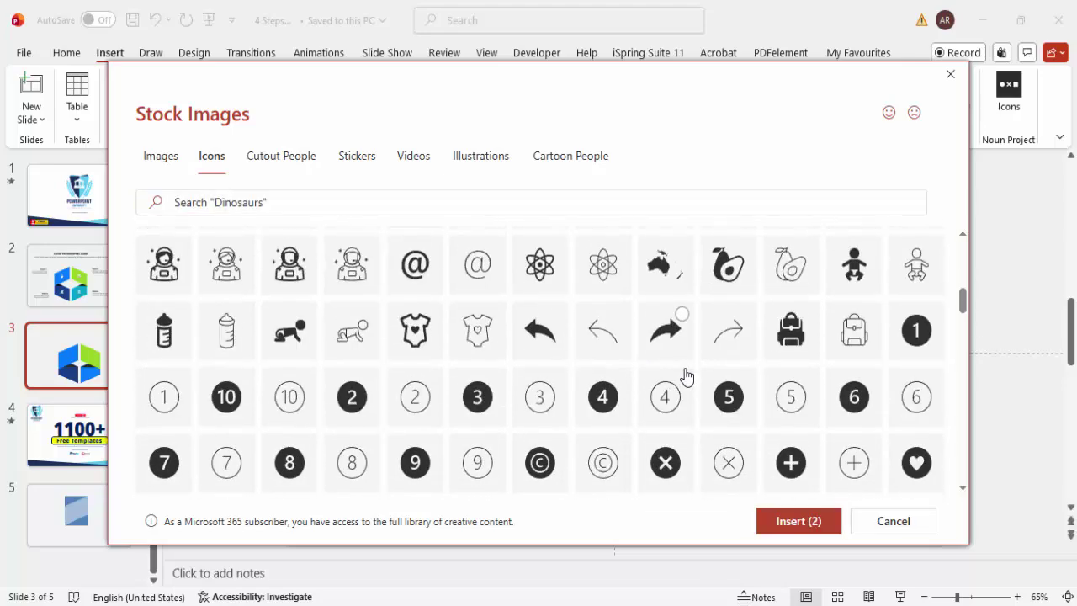
{"action": "scroll", "coordinate": [505, 378], "scroll_direction": "down", "scroll_amount": 3}
{"action": "left_click", "coordinate": [296, 274]}
{"action": "left_click", "coordinate": [601, 337]}
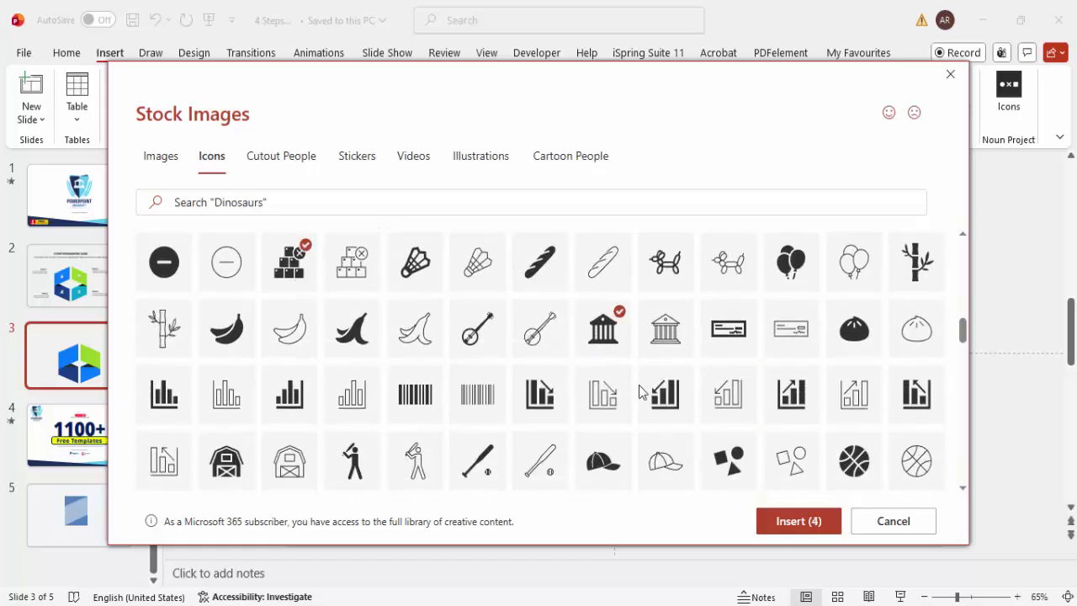
{"action": "left_click", "coordinate": [796, 522]}
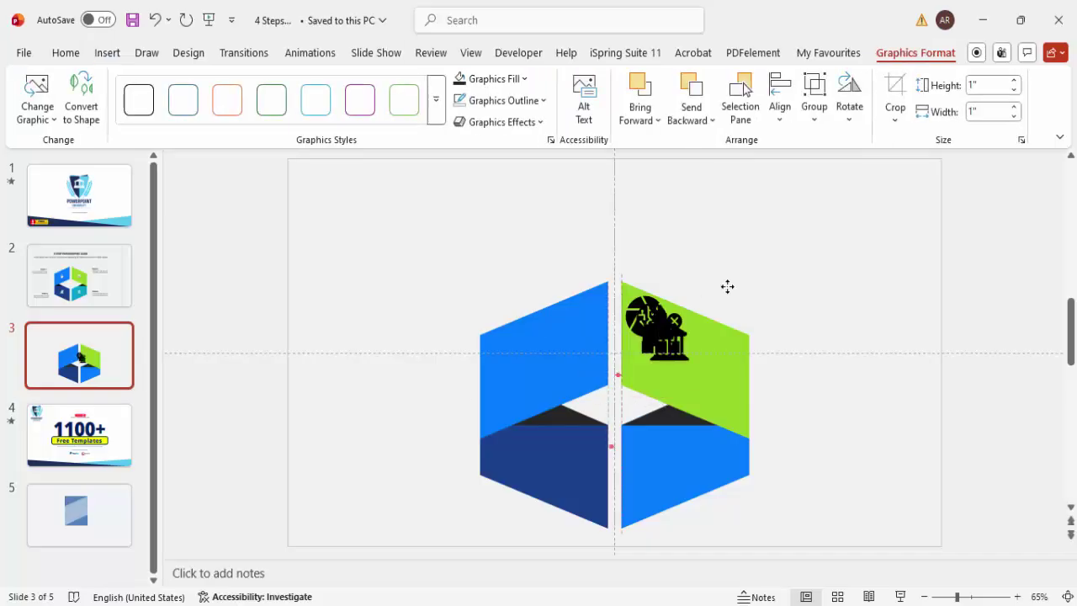
- Resize the icons to 0.6 inches and keep their fill white
{"action": "left_click", "coordinate": [986, 85]}
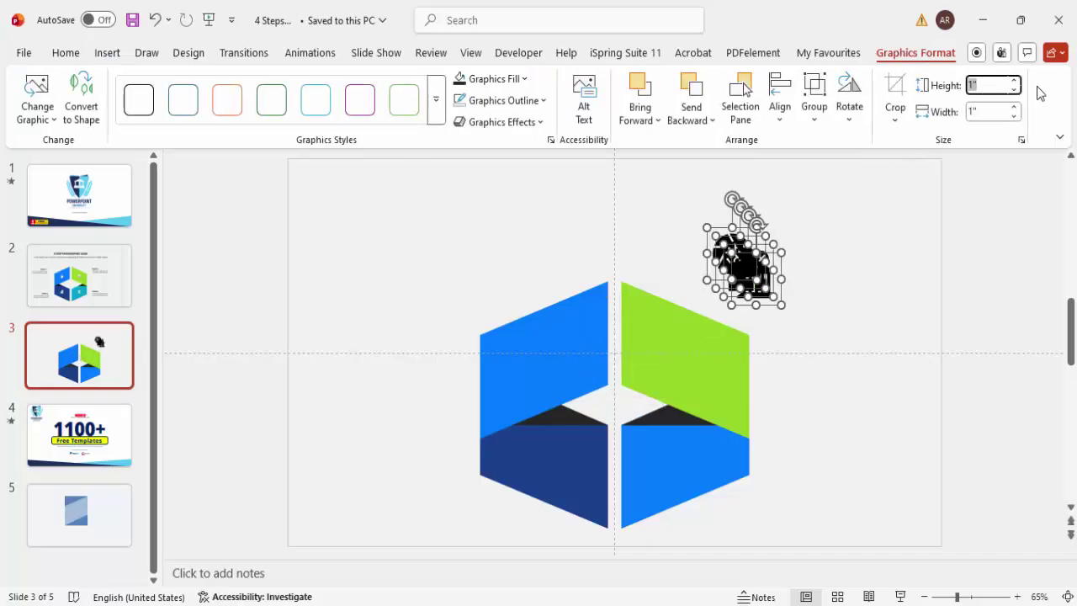
{"action": "key", "text": "Return"}
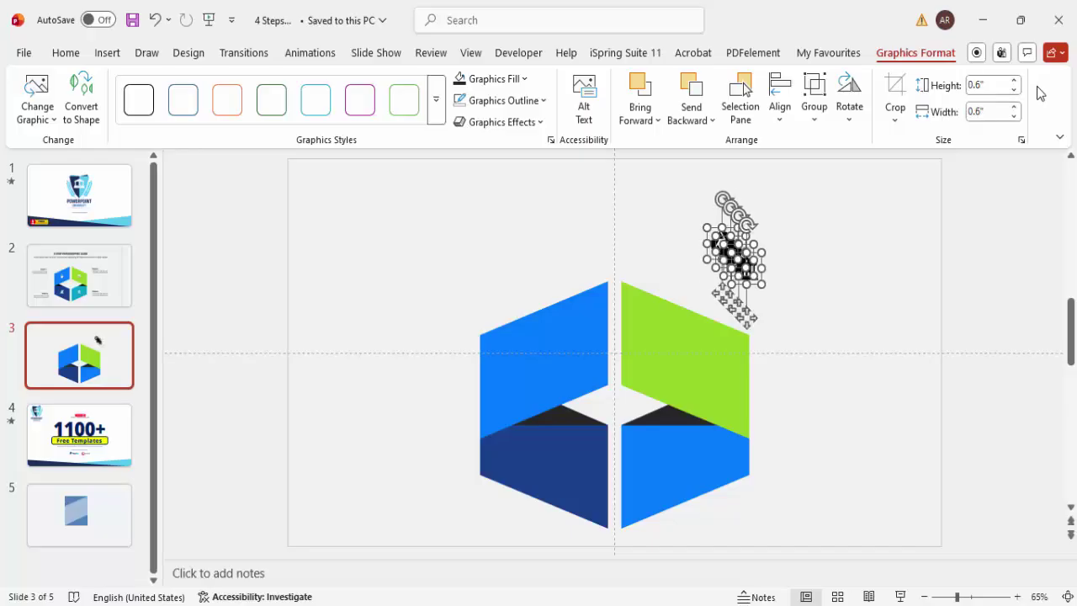
{"action": "left_click", "coordinate": [495, 82]}
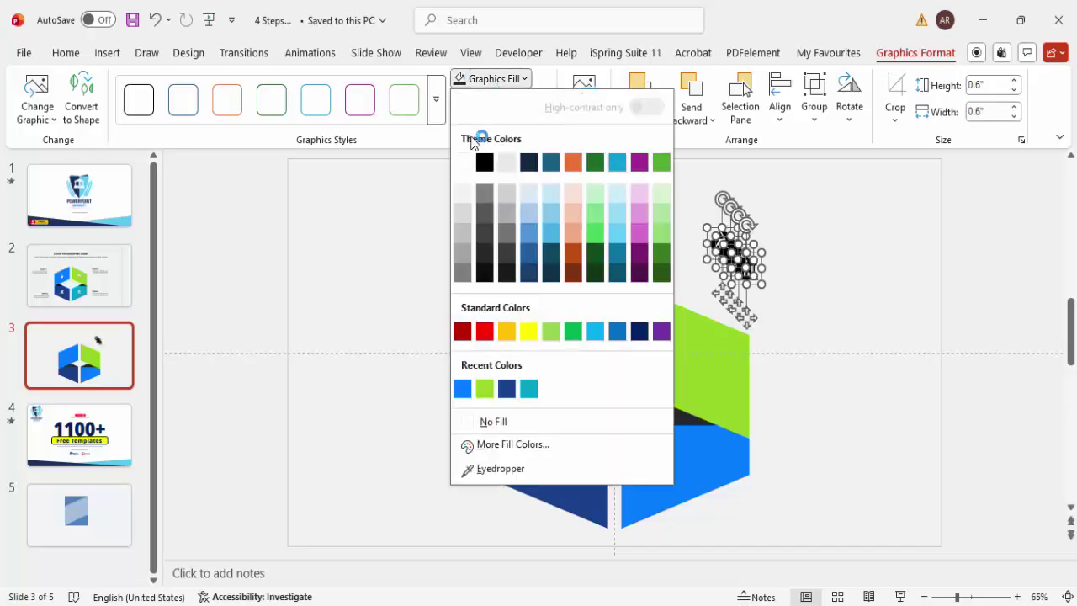
{"action": "left_click", "coordinate": [463, 164]}
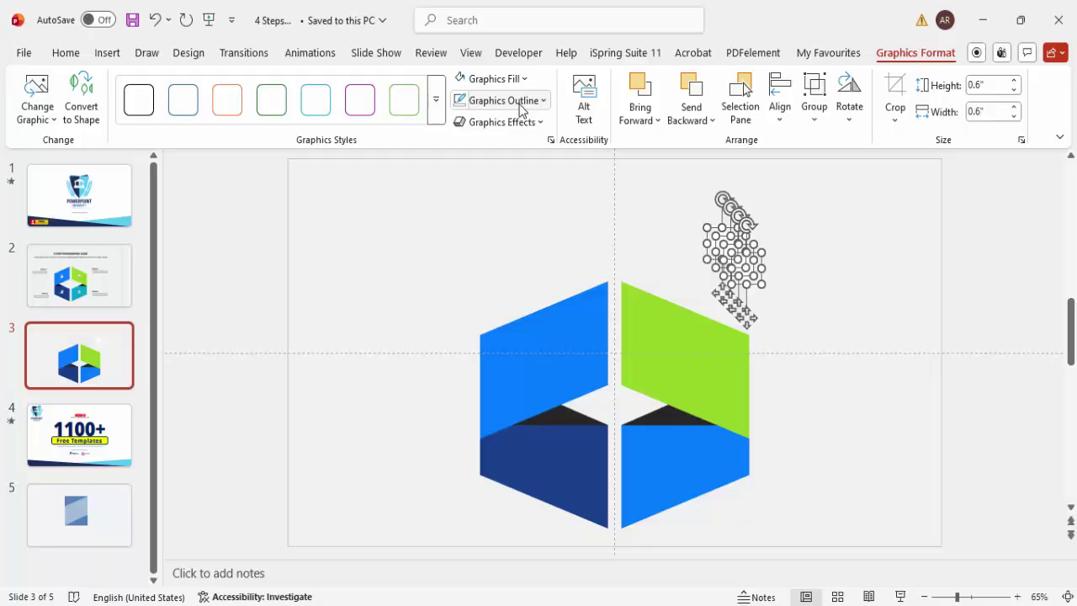
- Apply an Outer Offset: Bottom shadow to the icons
{"action": "left_click", "coordinate": [516, 122]}
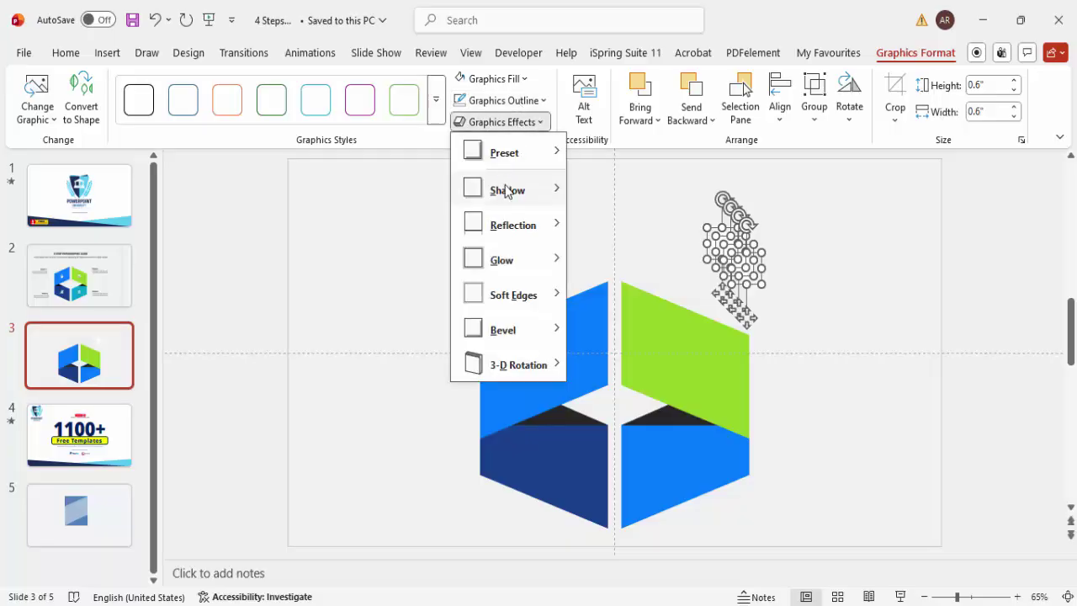
{"action": "mouse_move", "coordinate": [506, 190]}
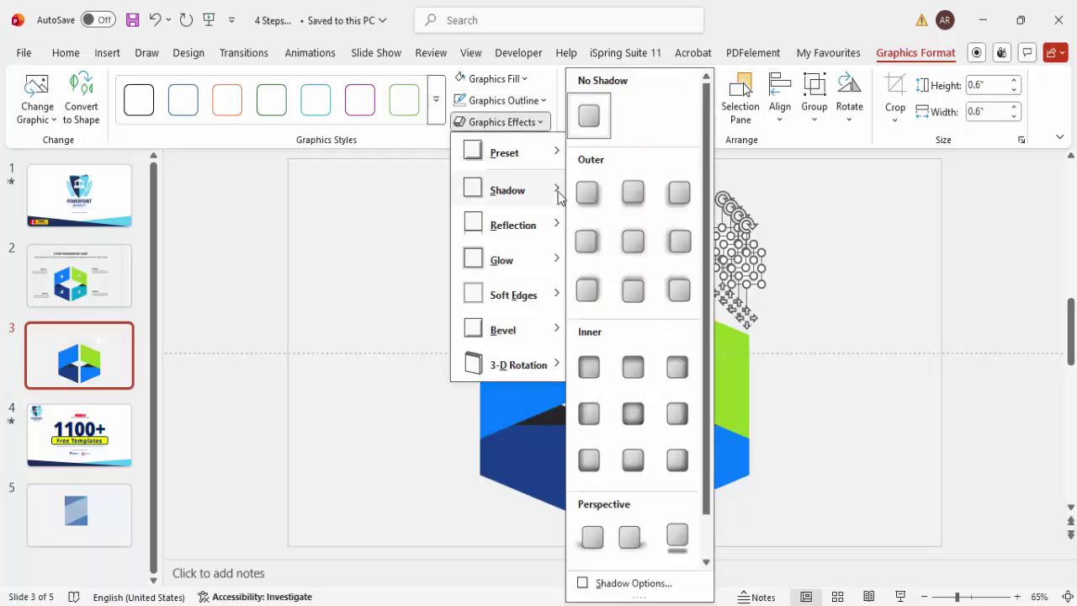
{"action": "left_click", "coordinate": [636, 193]}
{"action": "left_click", "coordinate": [856, 272]}
- Drag the bank, boxes, head-with-gears and aperture icons into the upper-left, green, dark-blue and lower-right panels
{"action": "left_click_drag", "start_coordinate": [752, 281], "coordinate": [543, 355]}
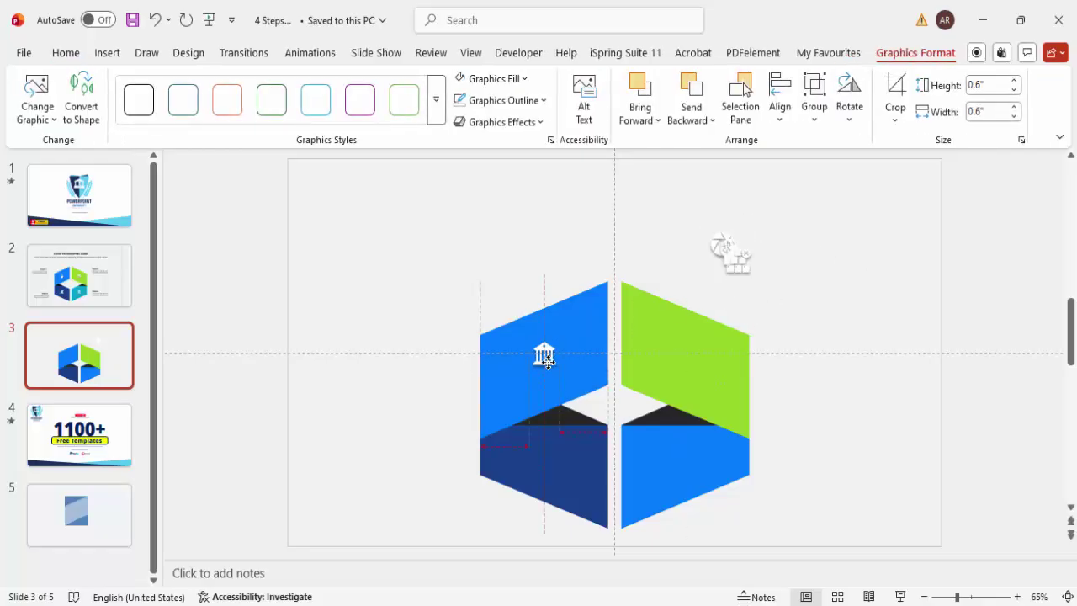
{"action": "left_click_drag", "start_coordinate": [734, 270], "coordinate": [693, 371]}
{"action": "left_click_drag", "start_coordinate": [721, 256], "coordinate": [546, 464]}
{"action": "left_click_drag", "start_coordinate": [720, 257], "coordinate": [680, 474]}
{"action": "left_click", "coordinate": [508, 267]}
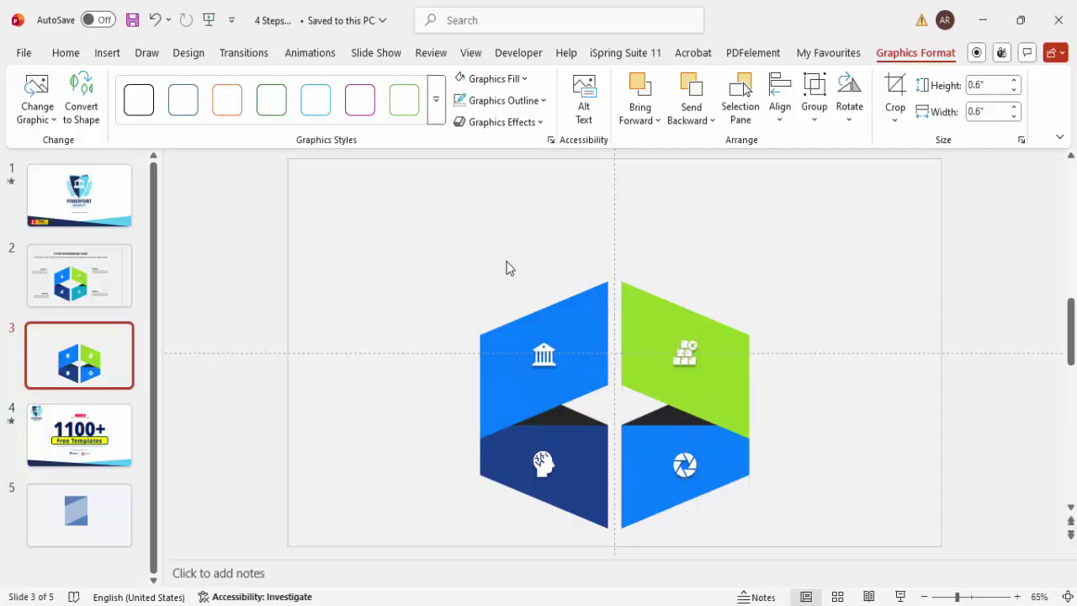
- Add an 'OPTION 1' text box to the left of the hexagon
{"action": "left_click", "coordinate": [115, 54]}
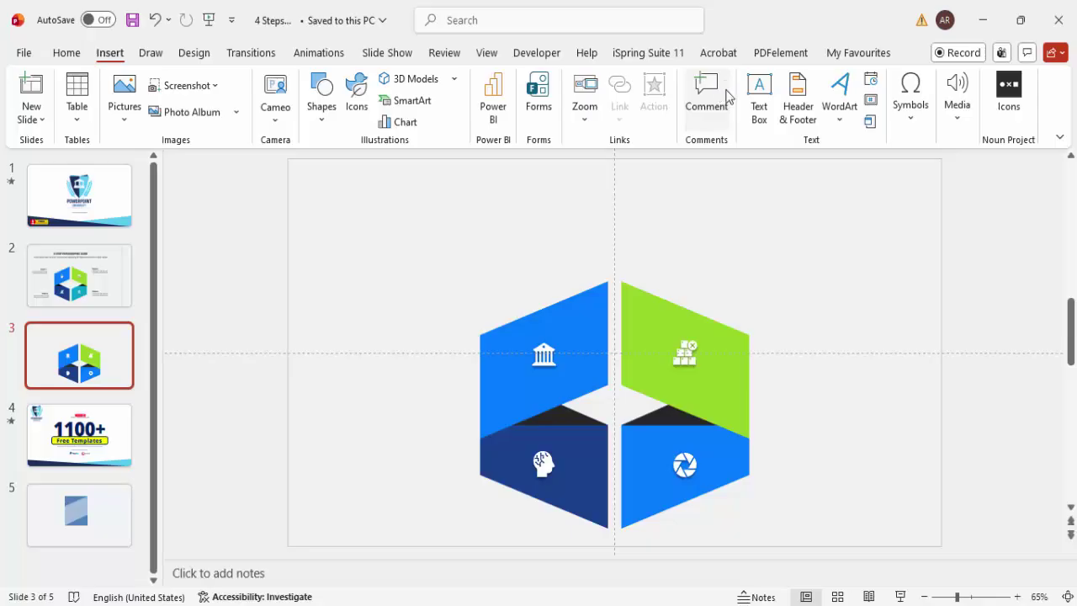
{"action": "left_click", "coordinate": [759, 99]}
{"action": "left_click_drag", "start_coordinate": [362, 300], "coordinate": [459, 337]}
{"action": "type", "text": "OPTION 1"}
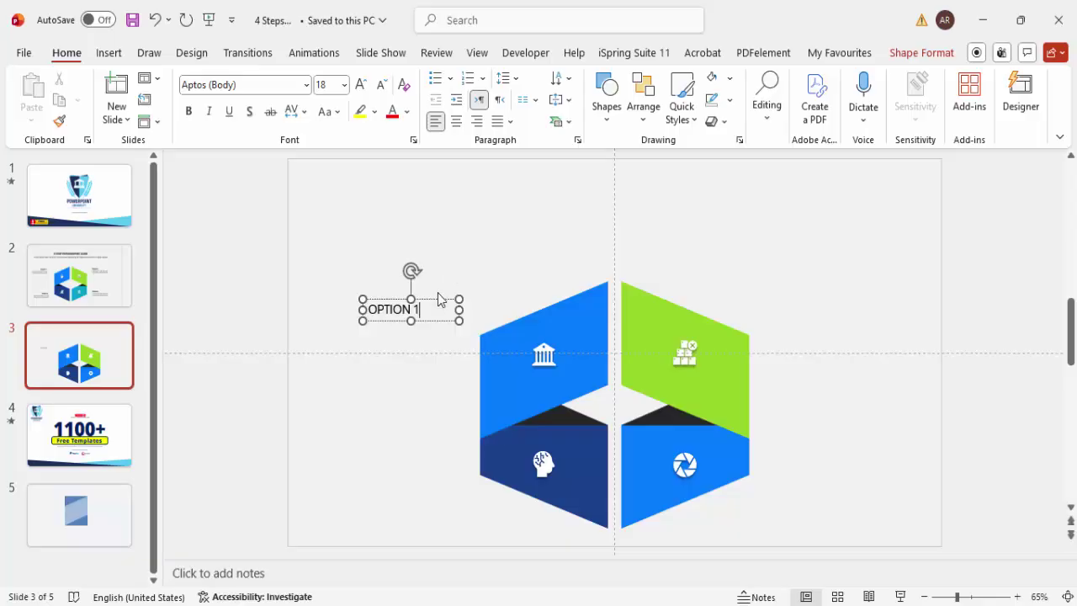
{"action": "left_click", "coordinate": [387, 236]}
- Add an 'Add details here' text box directly beneath the OPTION 1 heading
{"action": "left_click", "coordinate": [108, 53]}
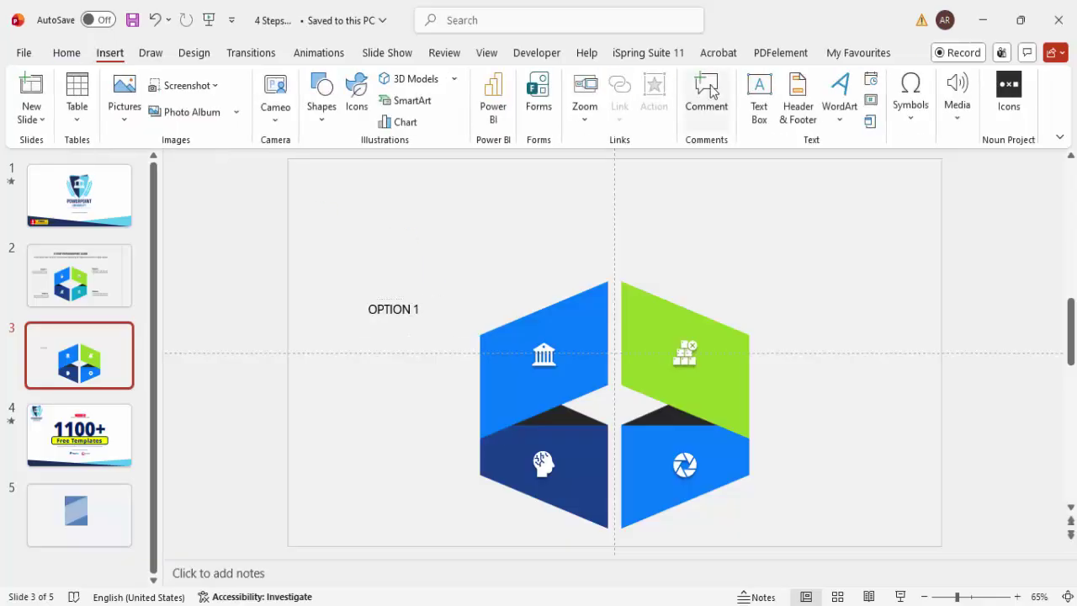
{"action": "left_click", "coordinate": [759, 98]}
{"action": "left_click_drag", "start_coordinate": [358, 318], "coordinate": [460, 383]}
{"action": "type", "text": "Add details here"}
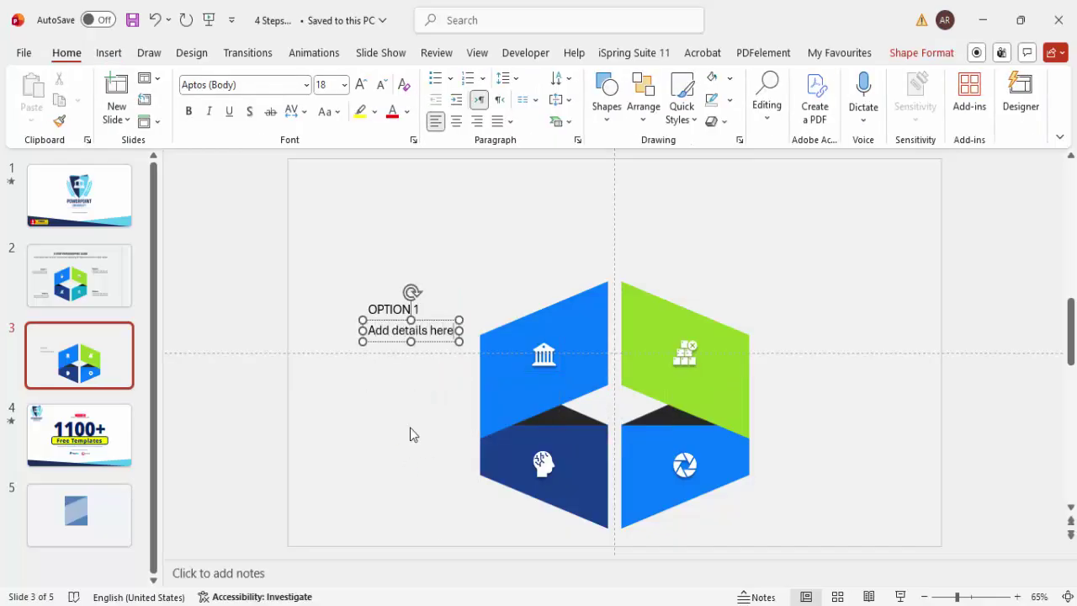
{"action": "left_click_drag", "start_coordinate": [435, 320], "coordinate": [439, 323]}
- Right-align the text in both label boxes and align the boxes along their right edges
{"action": "left_click", "coordinate": [385, 305], "text": "shift"}
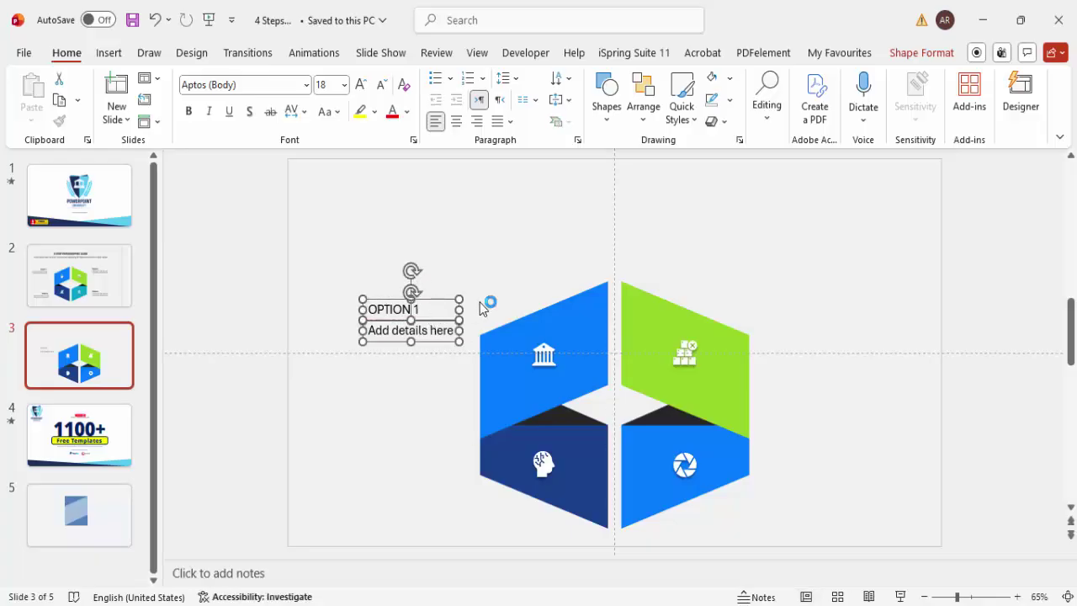
{"action": "left_click", "coordinate": [479, 123]}
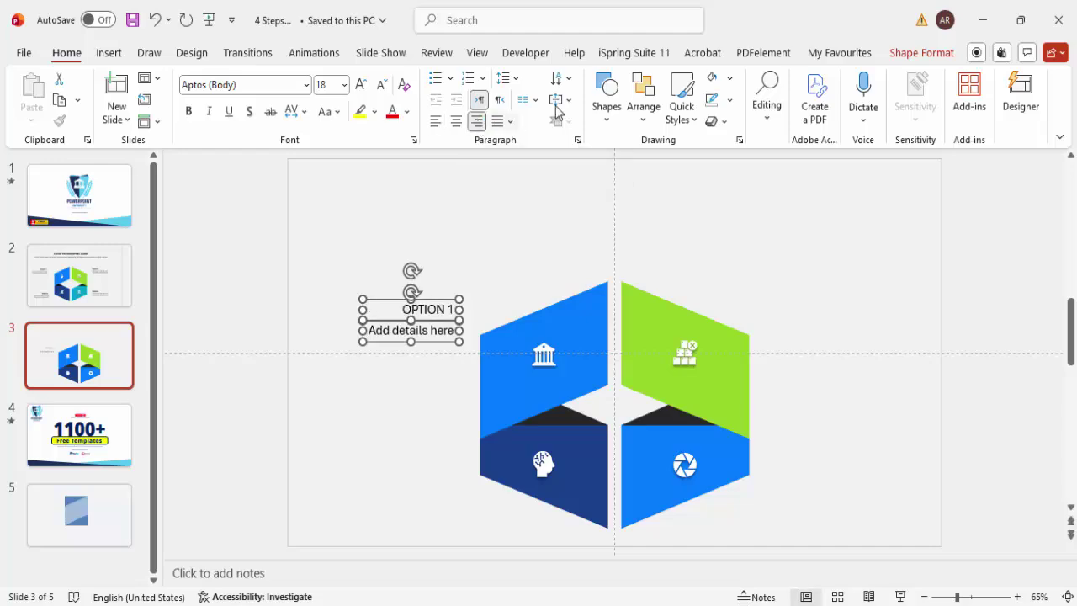
{"action": "left_click", "coordinate": [917, 56]}
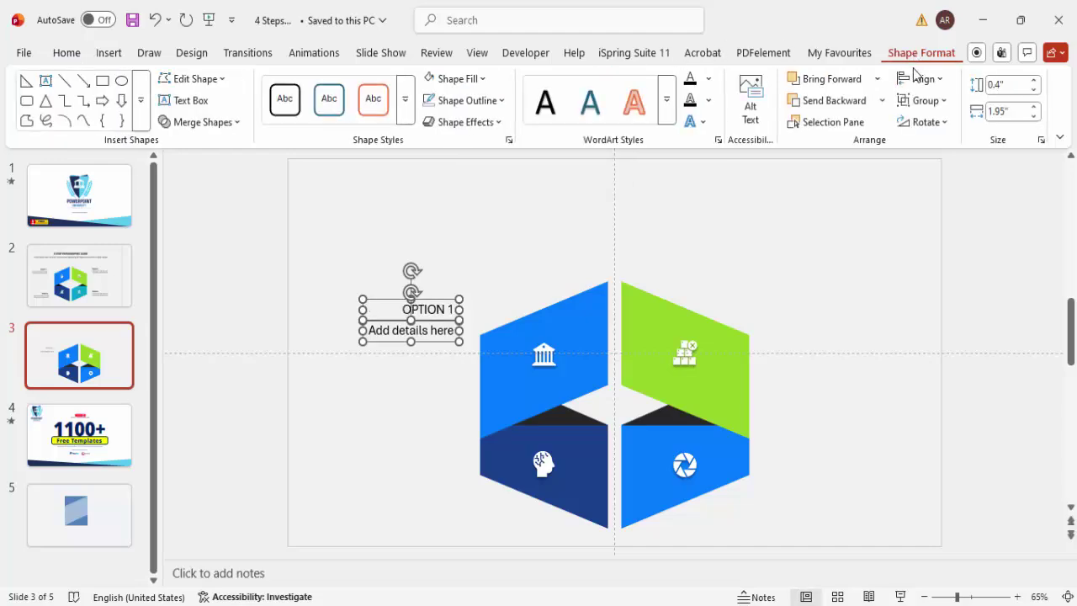
{"action": "left_click", "coordinate": [918, 79]}
{"action": "left_click", "coordinate": [951, 149]}
- Duplicate the label pair, placing copies beside the dark-blue and lower-right panels
{"action": "mouse_move", "coordinate": [432, 299]}
{"action": "left_mouse_down"}
{"action": "mouse_move", "coordinate": [429, 329]}
{"action": "mouse_move", "coordinate": [433, 308]}
{"action": "left_mouse_up"}
{"action": "key", "text": "ctrl+d"}
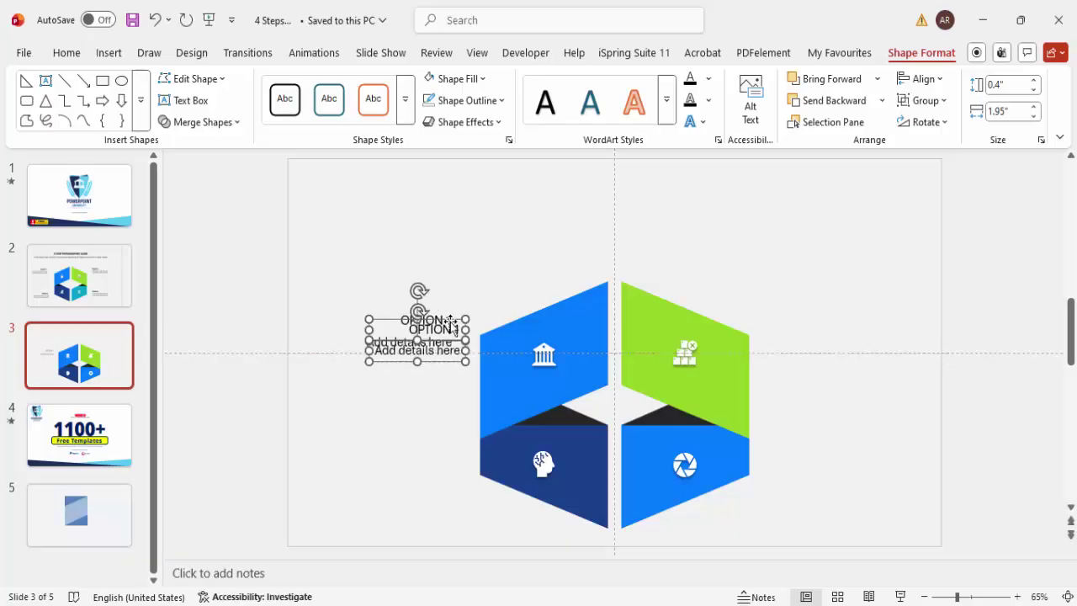
{"action": "left_click_drag", "start_coordinate": [455, 318], "coordinate": [446, 452]}
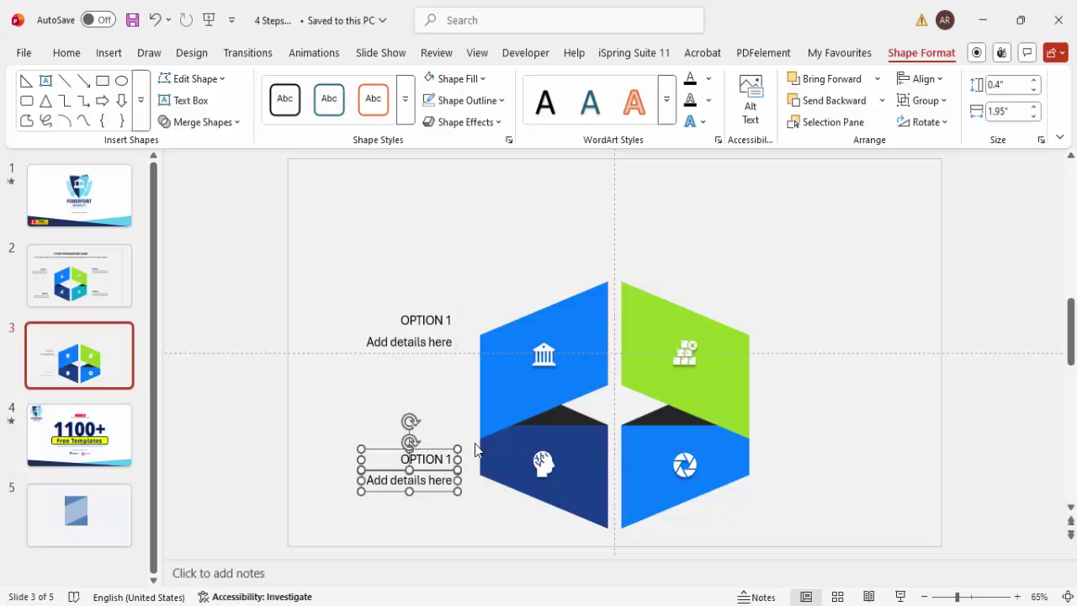
{"action": "key", "text": "ctrl+d"}
{"action": "left_click_drag", "start_coordinate": [435, 502], "coordinate": [846, 368]}
- Left-align the right-side label boxes and their text, lining them up with the others
{"action": "scroll", "coordinate": [859, 337], "scroll_direction": "up", "scroll_amount": 1}
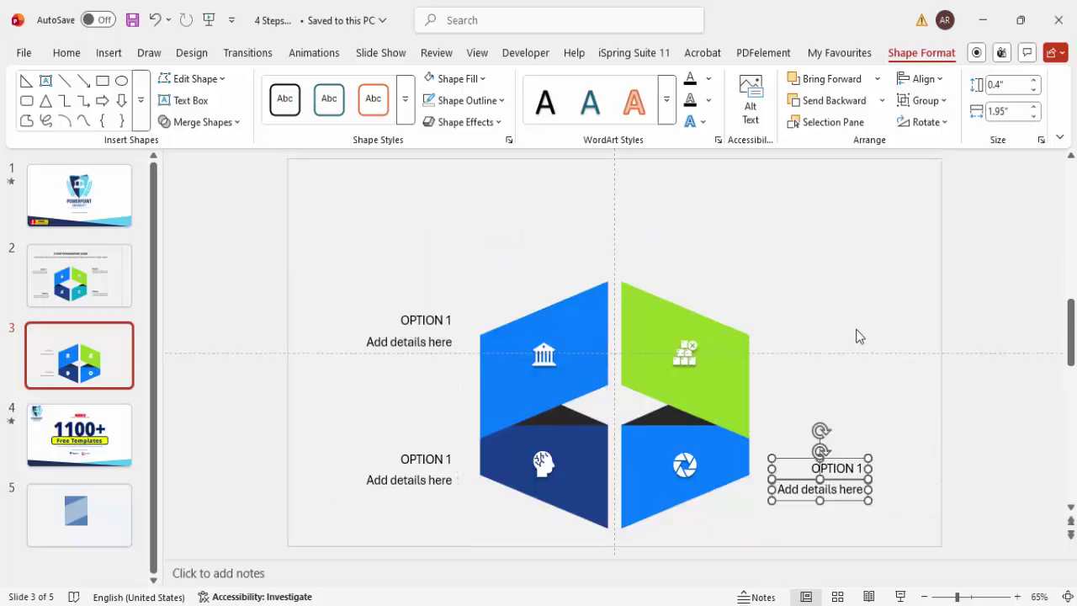
{"action": "left_click", "coordinate": [922, 79]}
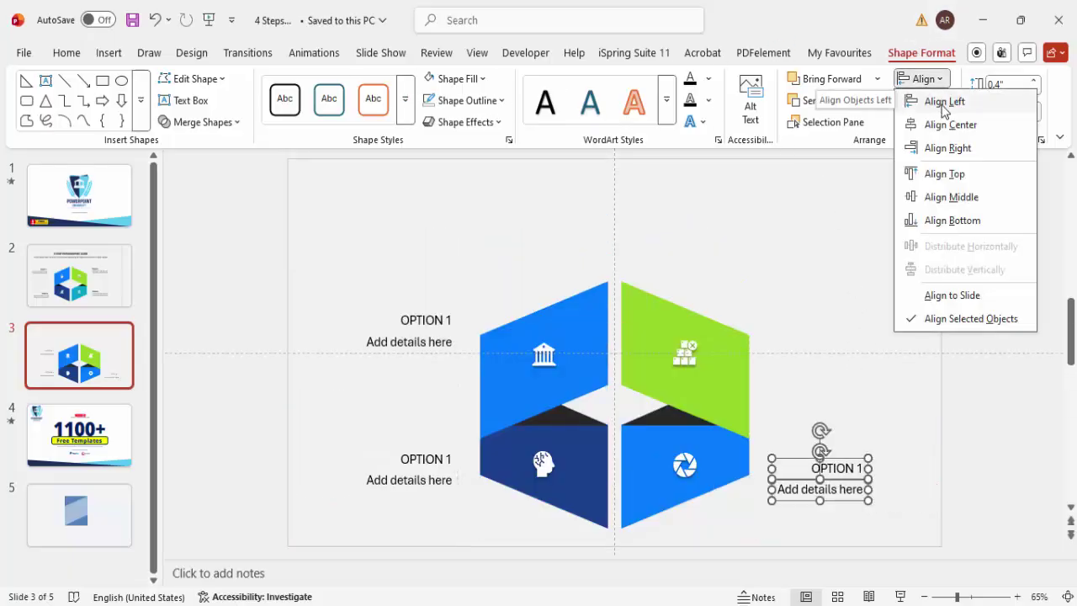
{"action": "left_click", "coordinate": [941, 105]}
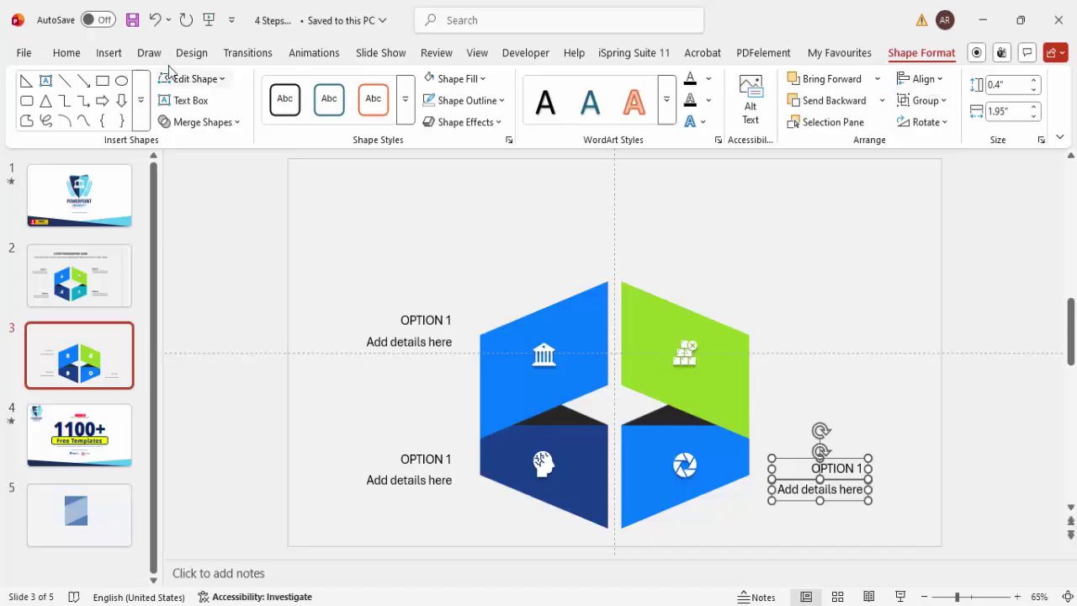
{"action": "left_click", "coordinate": [67, 53]}
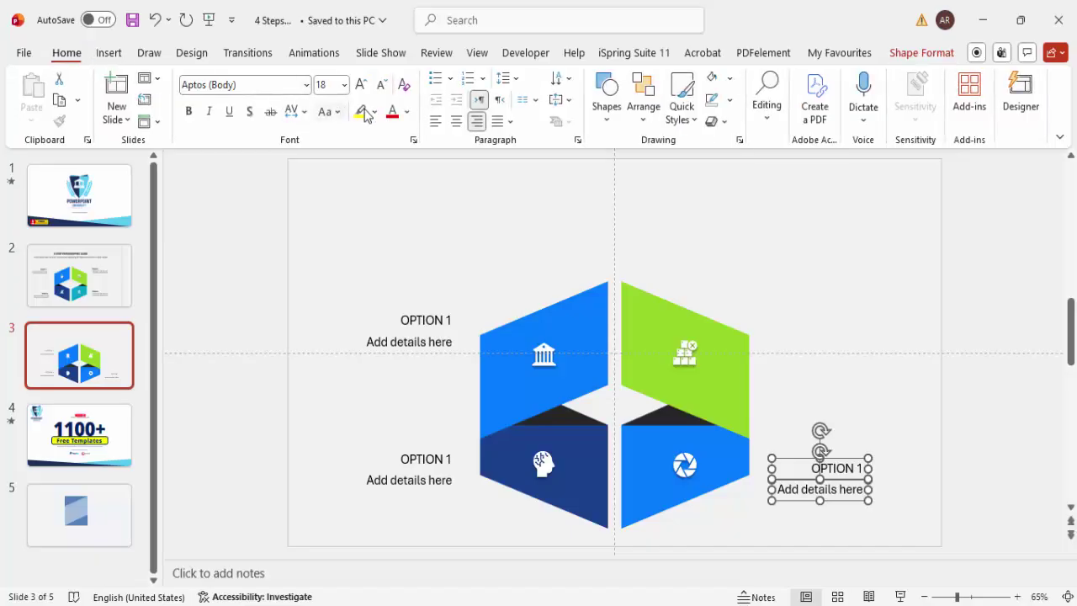
{"action": "left_click", "coordinate": [435, 121]}
{"action": "left_click_drag", "start_coordinate": [791, 460], "coordinate": [580, 292]}
- Change the copied headings' numbers so they read OPTION 2, OPTION 3 and OPTION 4
{"action": "left_click", "coordinate": [446, 459]}
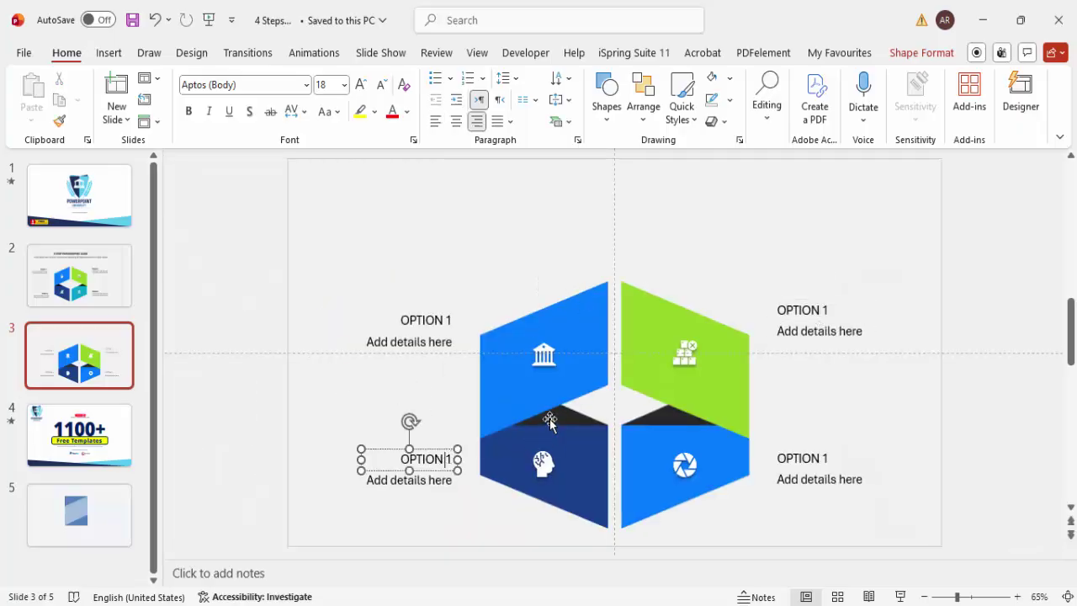
{"action": "left_click", "coordinate": [549, 423]}
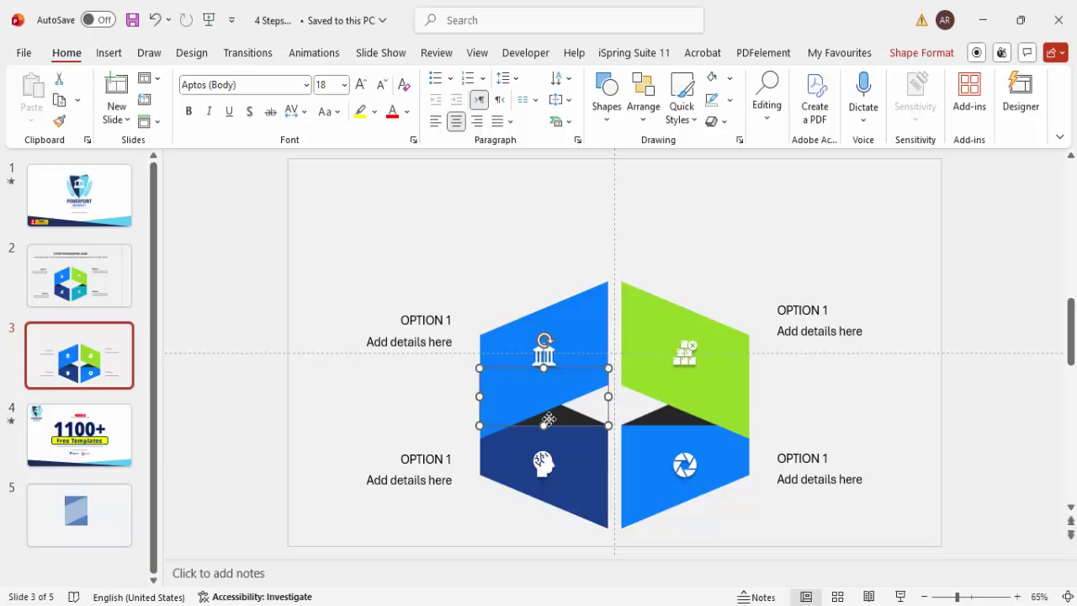
{"action": "left_click", "coordinate": [448, 460]}
{"action": "key", "text": "Delete"}
{"action": "type", "text": "2"}
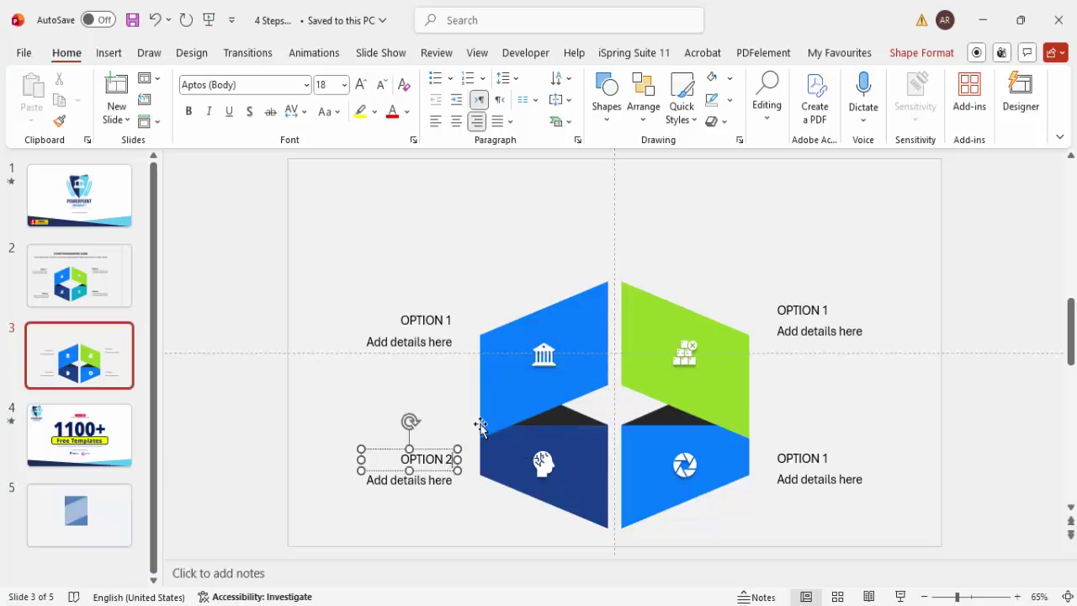
{"action": "left_click", "coordinate": [826, 460]}
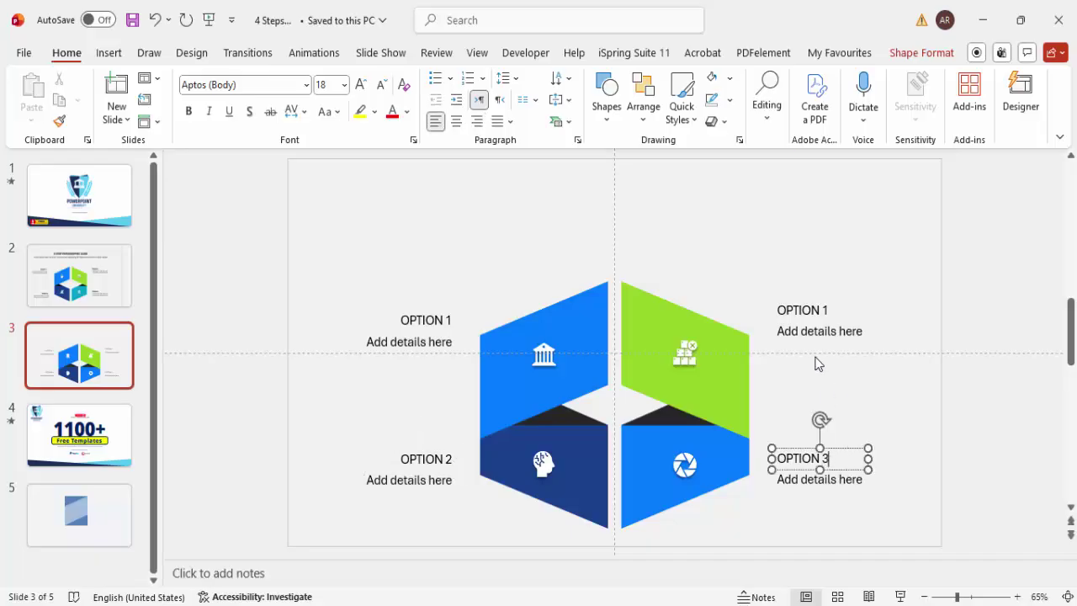
{"action": "left_click", "coordinate": [826, 309]}
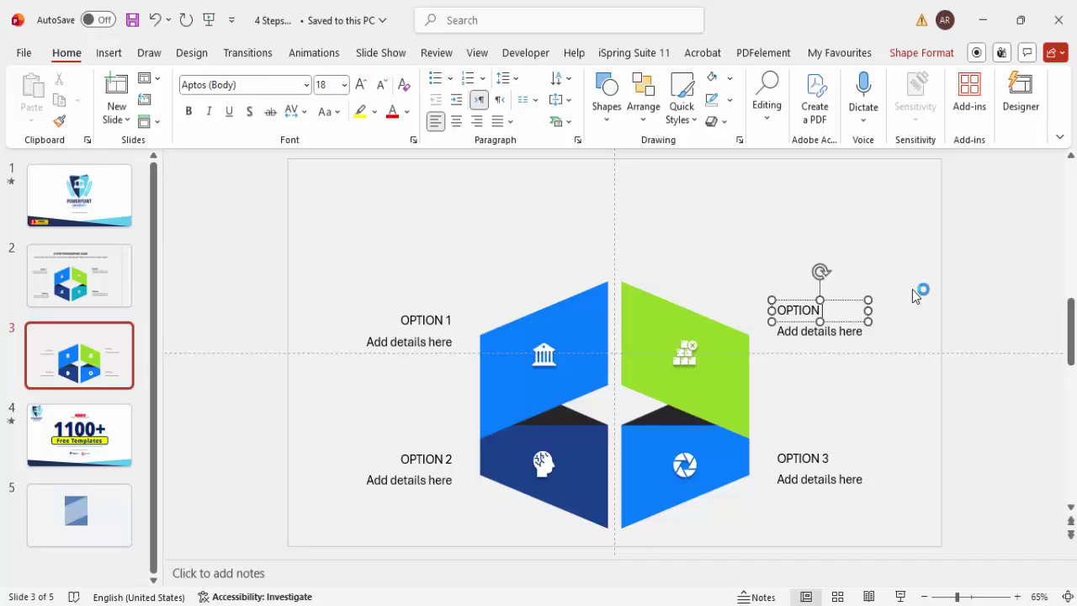
{"action": "left_click", "coordinate": [745, 255]}
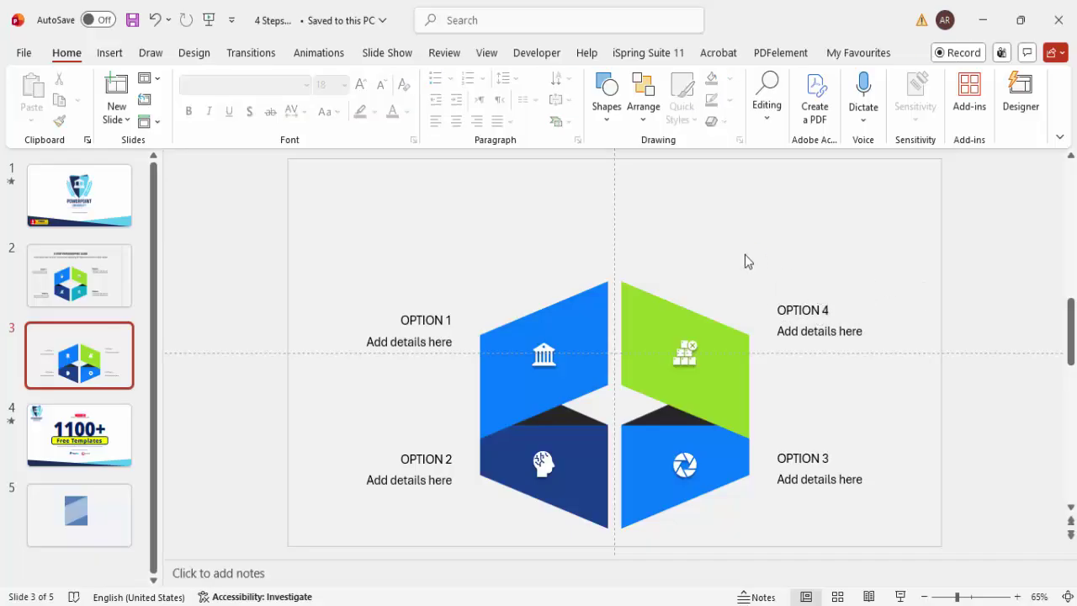